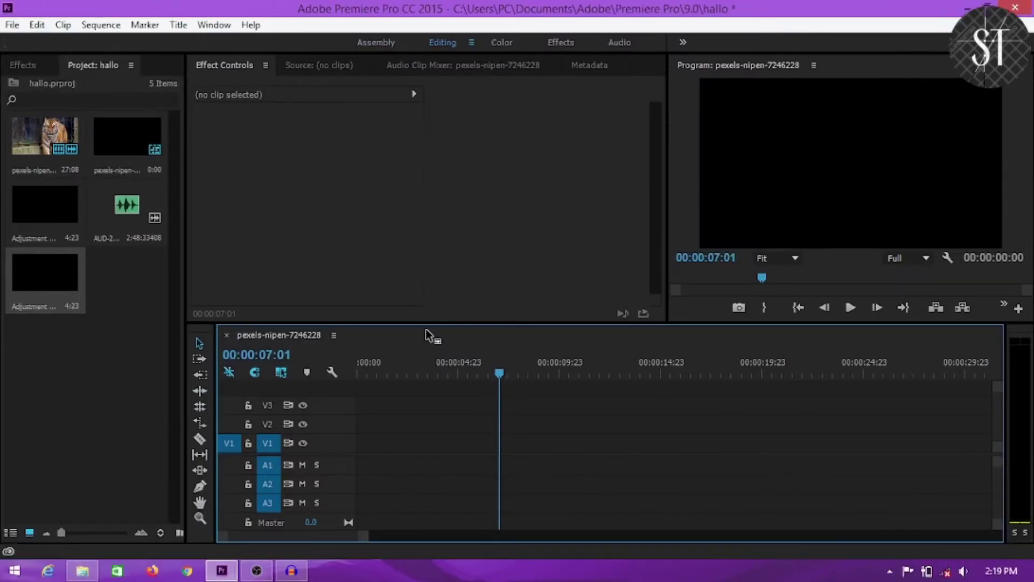
Step: Cut the extra adjustment layer, place the tiger clip at 0:00 on V1, and preview to 12:04
right_click(34, 270)
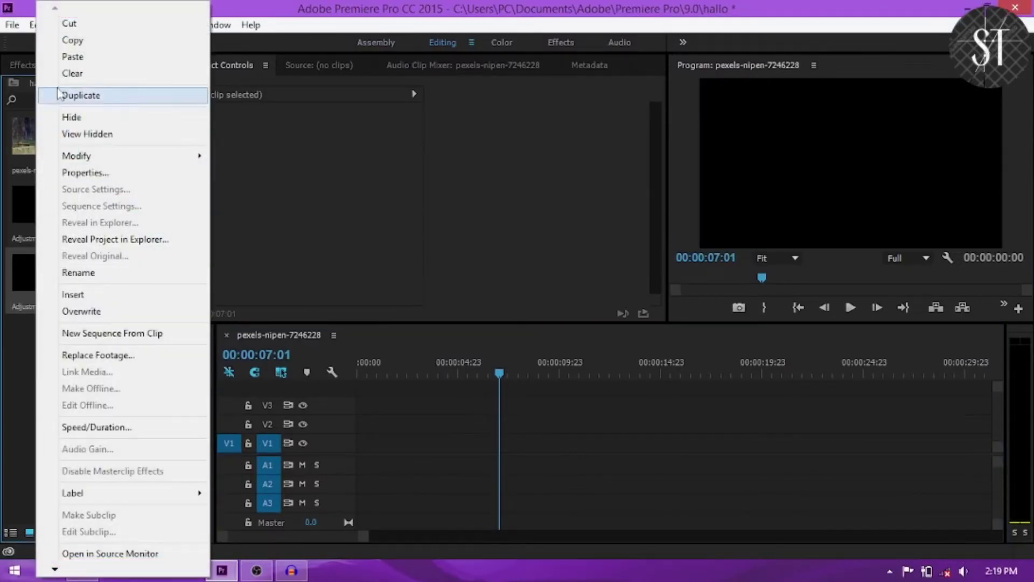
left_click(68, 24)
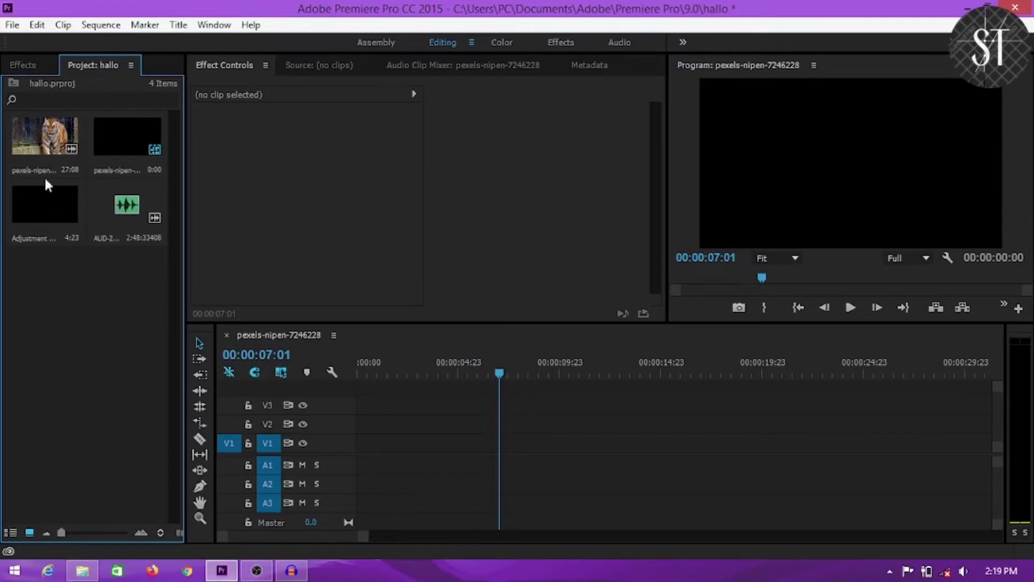
mouse_move(46, 146)
left_mouse_down()
mouse_move(369, 405)
mouse_move(362, 450)
left_mouse_up()
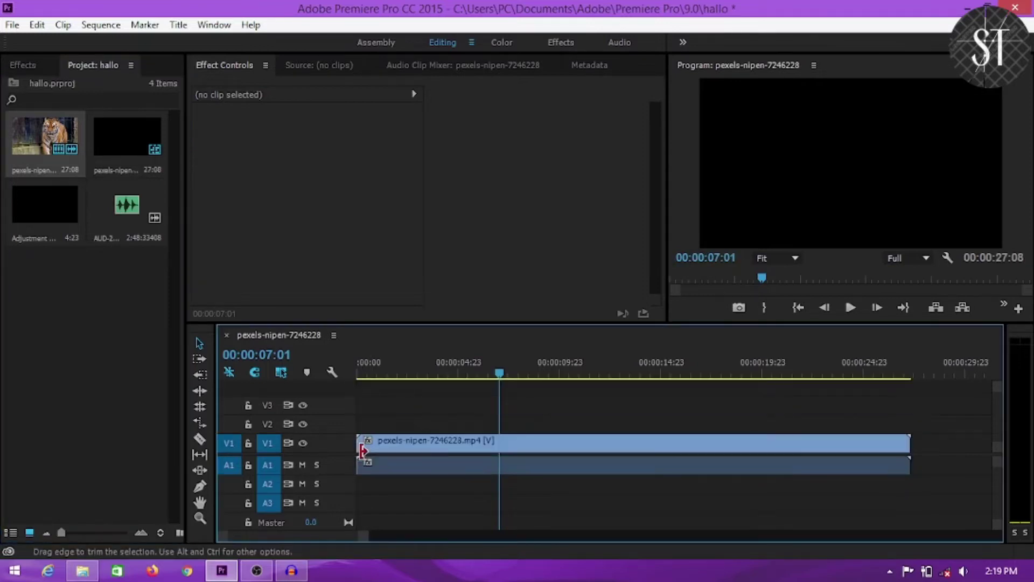
left_click(423, 374)
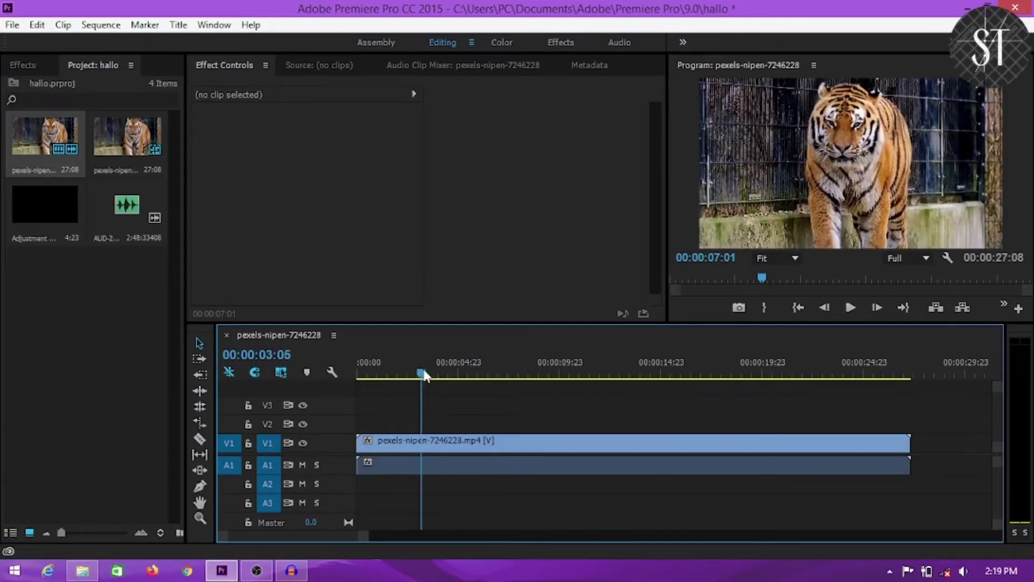
left_click_drag(424, 375, 603, 374)
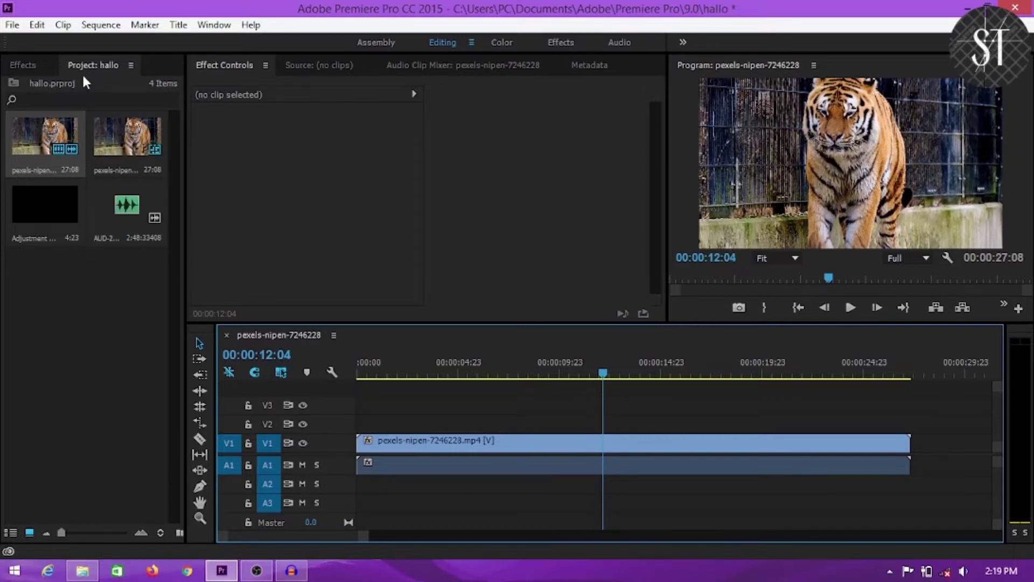
Step: Create a new 1920×1080, 23.976fps adjustment layer from the Project panel's New Item menu
right_click(53, 314)
mouse_move(87, 379)
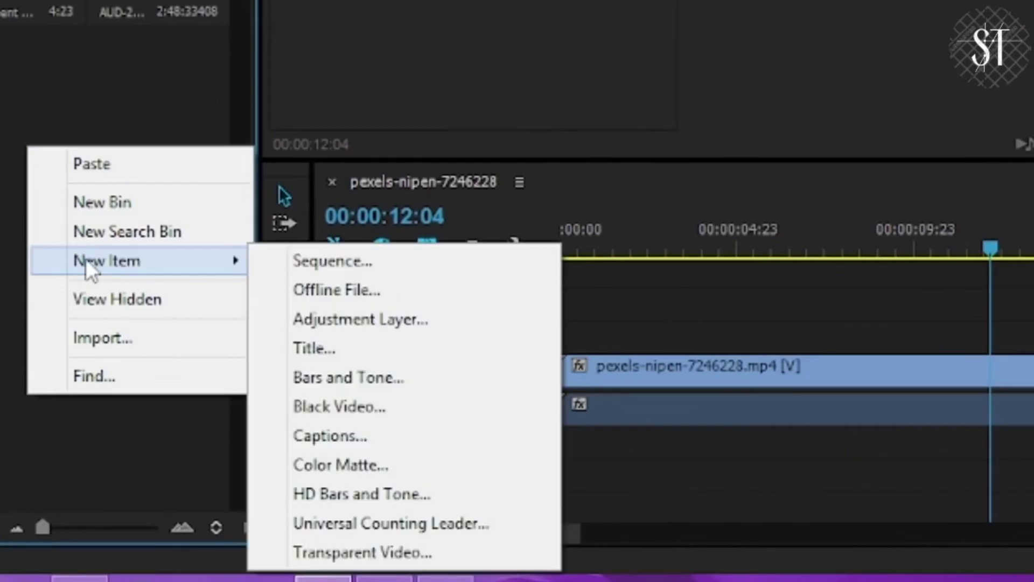
left_click(348, 321)
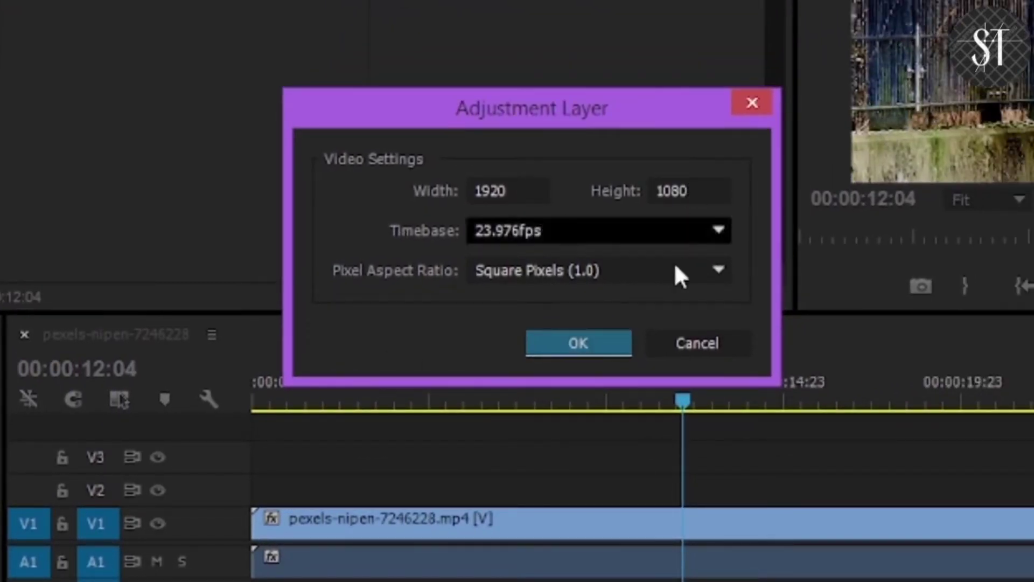
left_click(580, 329)
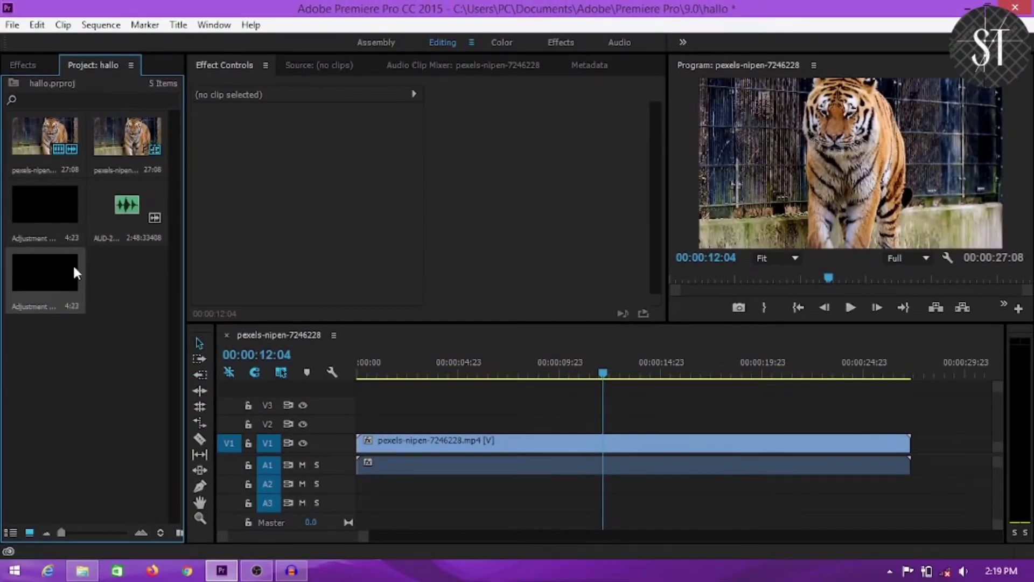
Step: Cut the duplicate adjustment layer, then lay one on V2 trimmed to the tiger clip's end
right_click(47, 221)
left_click(79, 23)
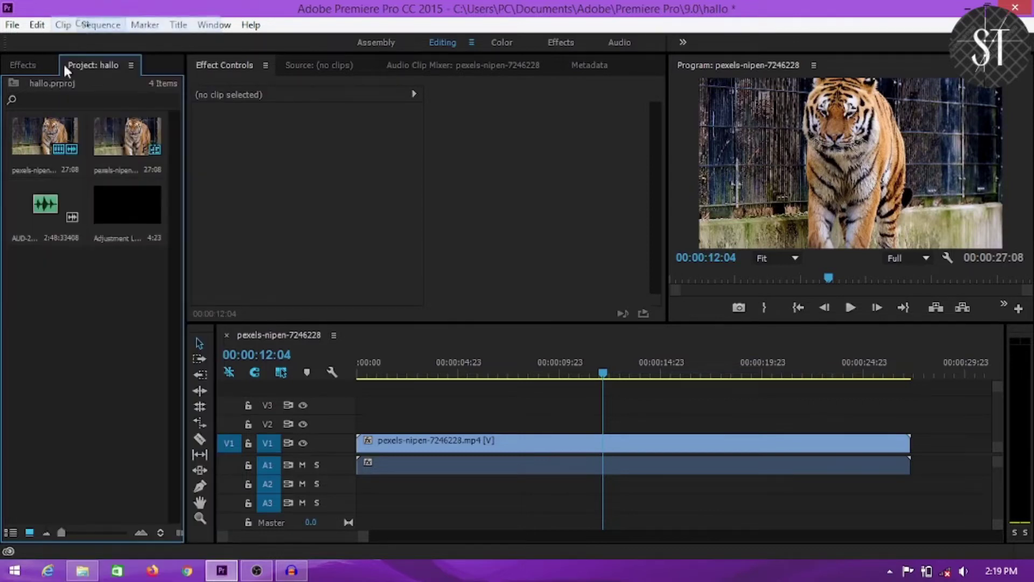
mouse_move(114, 203)
left_mouse_down()
mouse_move(365, 436)
mouse_move(365, 421)
left_mouse_up()
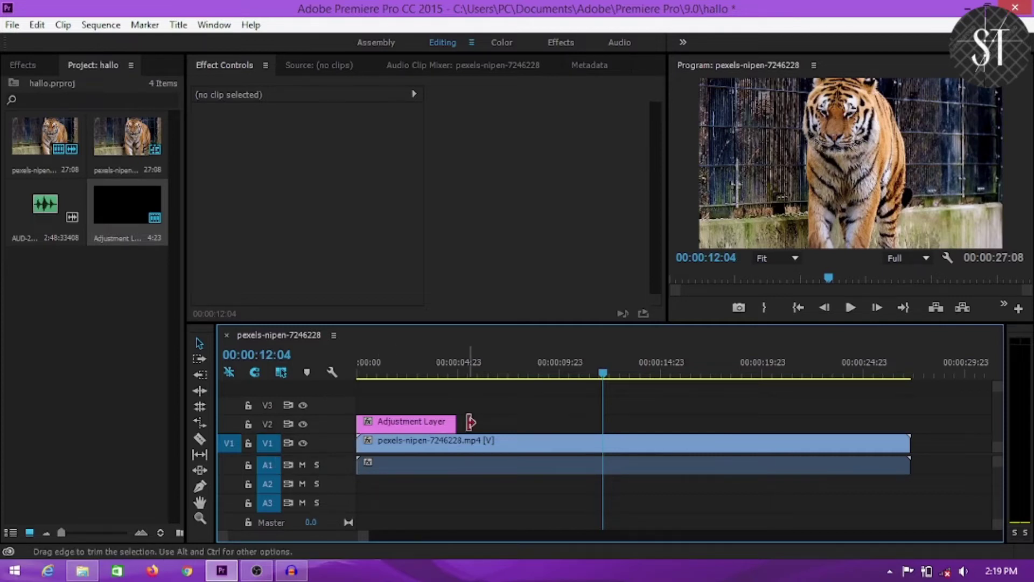
left_click_drag(451, 425, 914, 427)
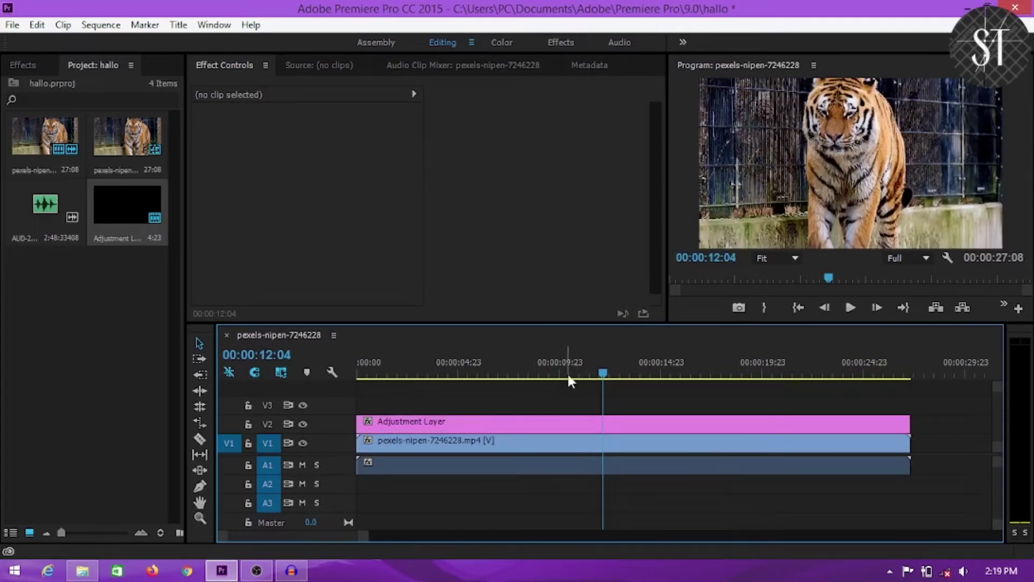
left_click(644, 377)
left_click_drag(644, 377, 620, 375)
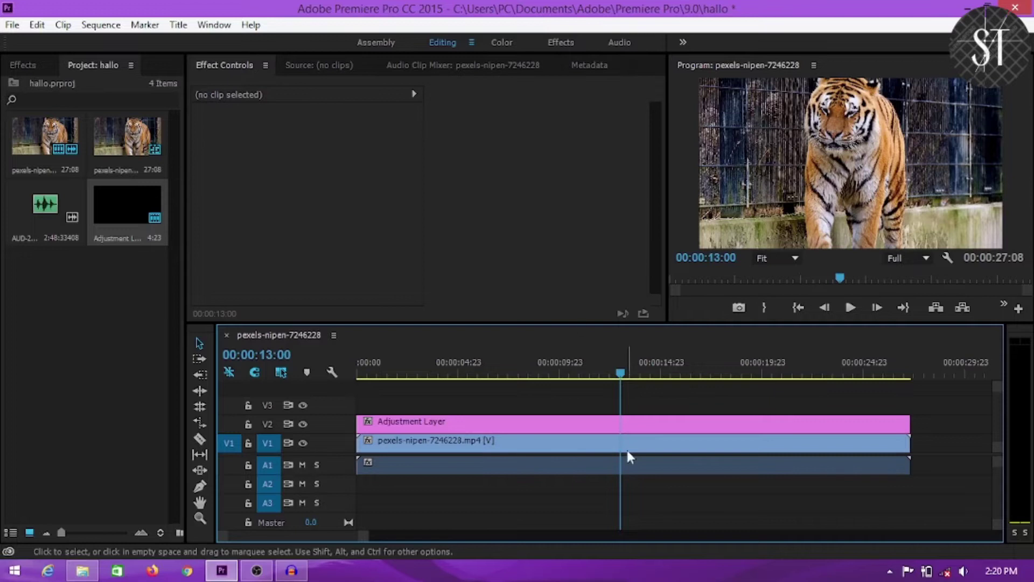
Step: Search the Effects panel for 'crop' and apply Crop to the adjustment layer
left_click(576, 429)
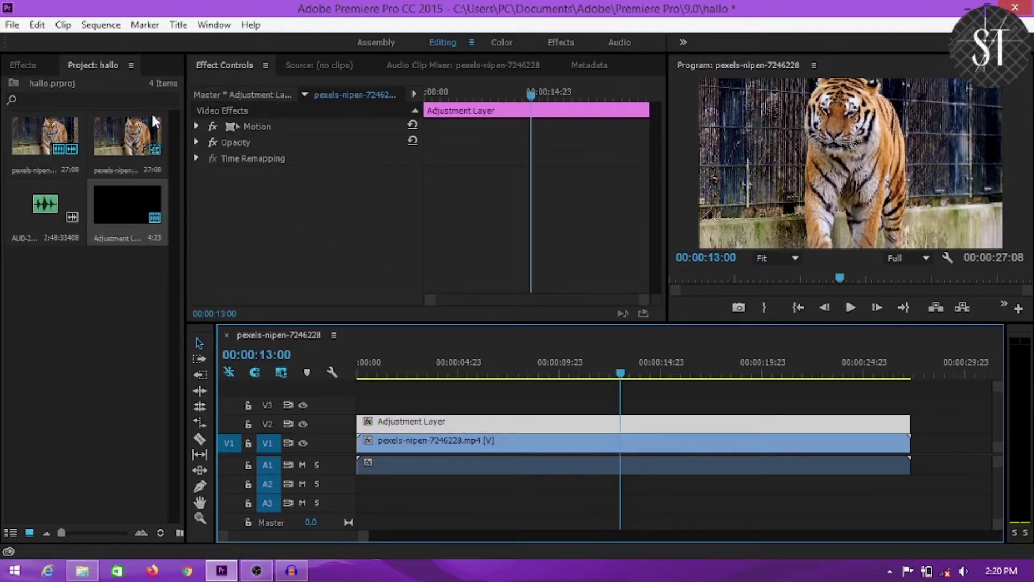
left_click(31, 64)
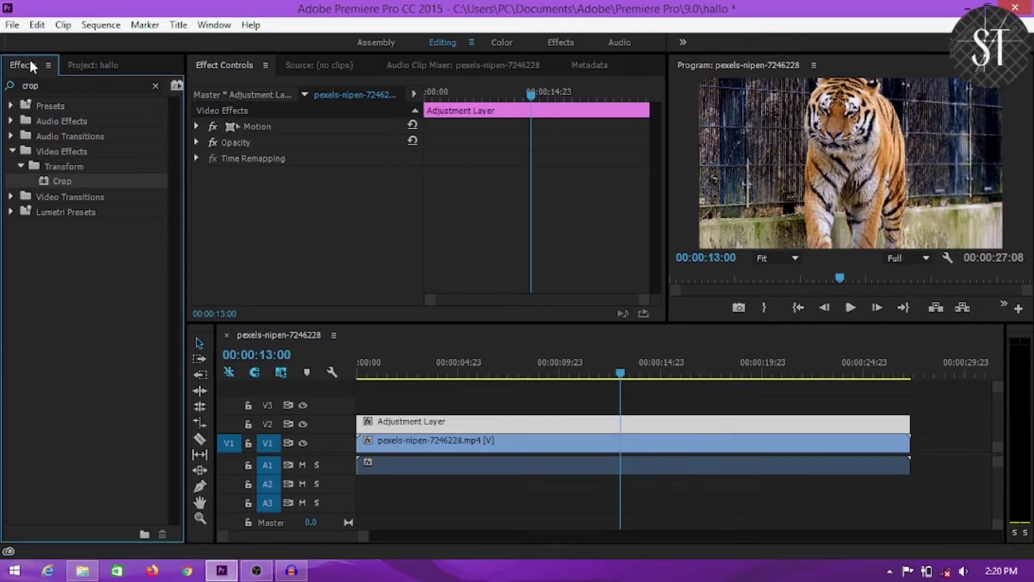
double_click(46, 85)
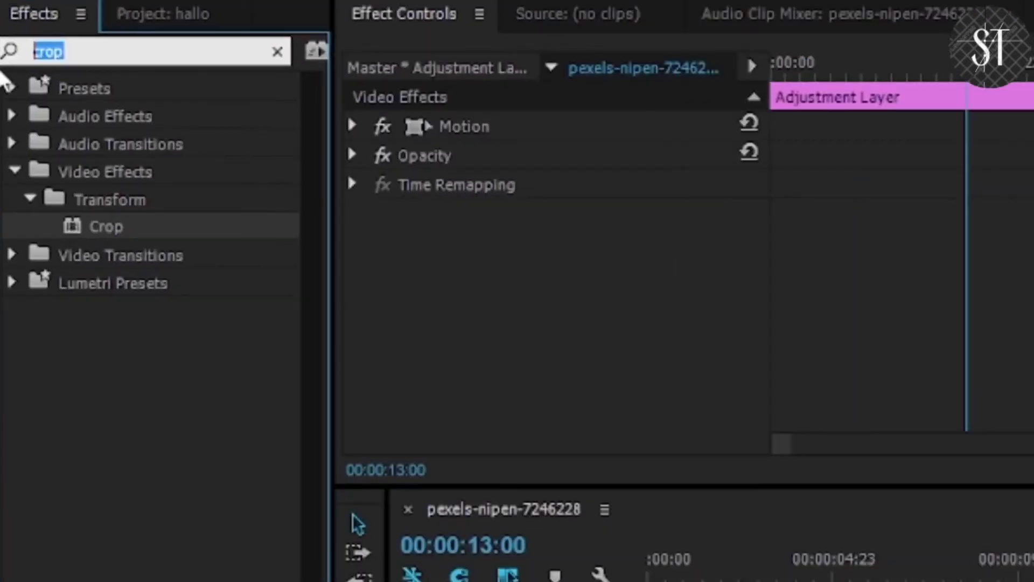
key("BackSpace")
type("cro")
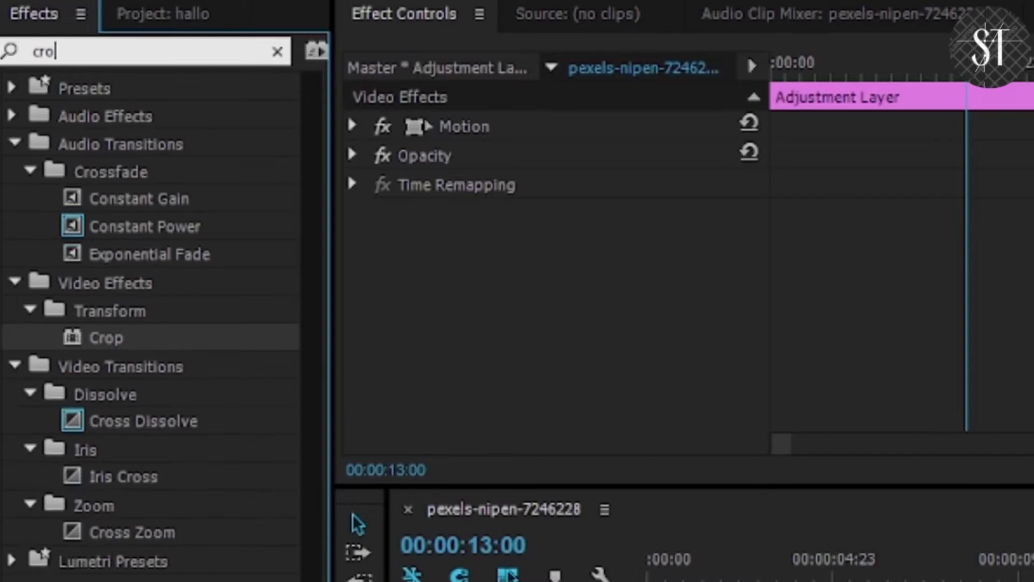
type("p")
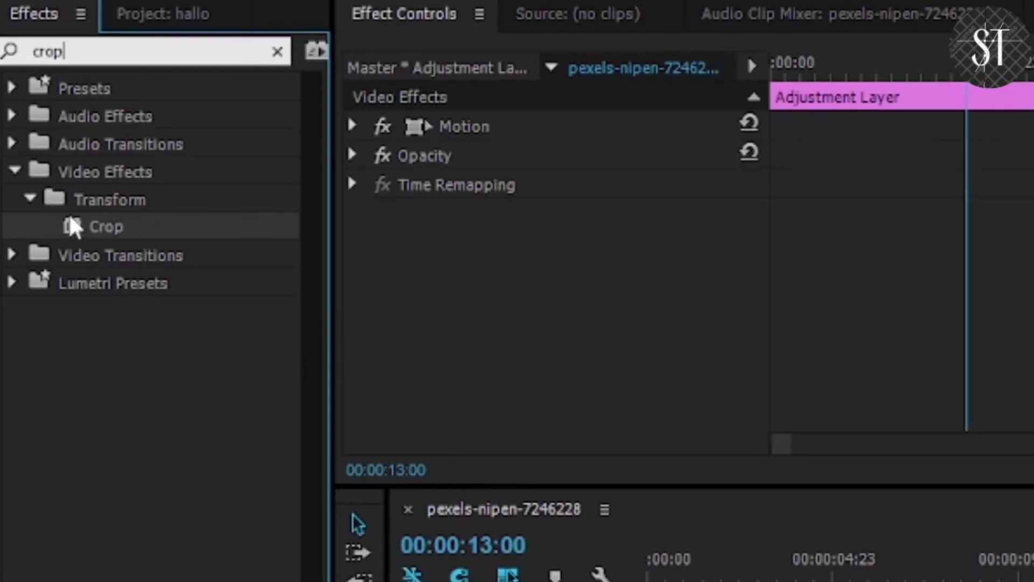
mouse_move(94, 232)
left_mouse_down()
mouse_move(116, 428)
mouse_move(124, 414)
left_mouse_up()
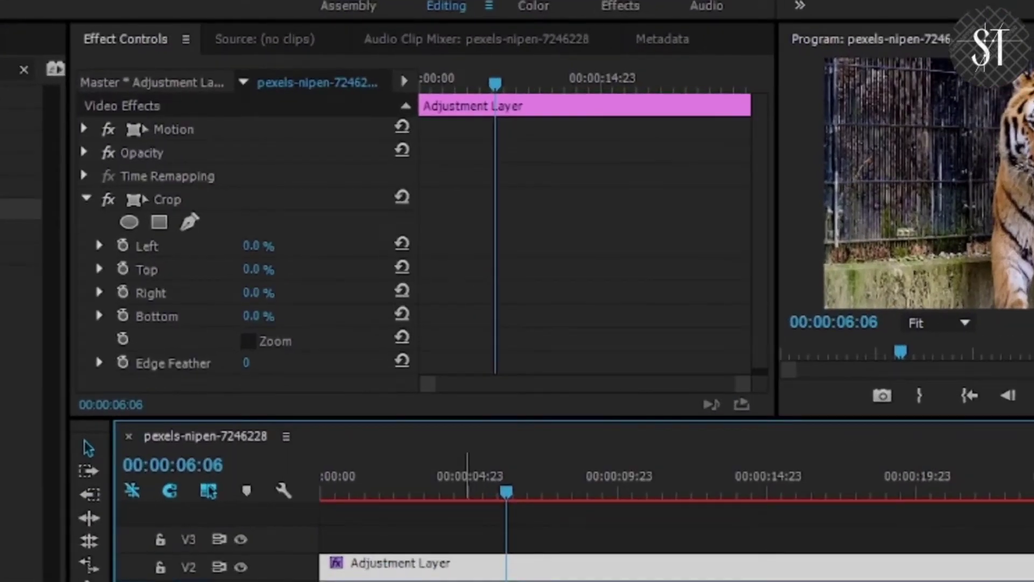
Step: Set the Crop effect's Top and Bottom to 12% for letterbox bars
left_click(255, 270)
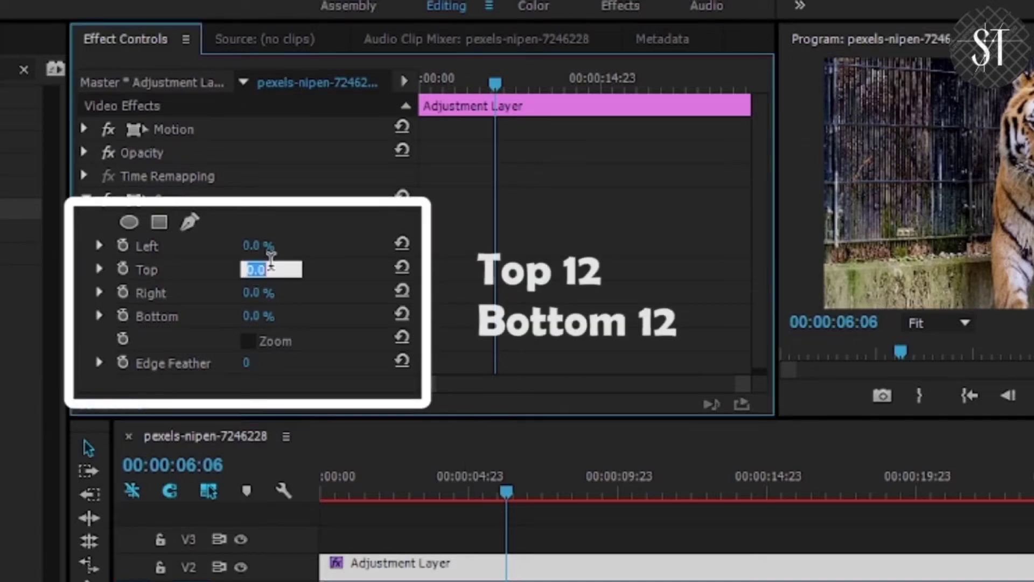
type("1")
key("Return")
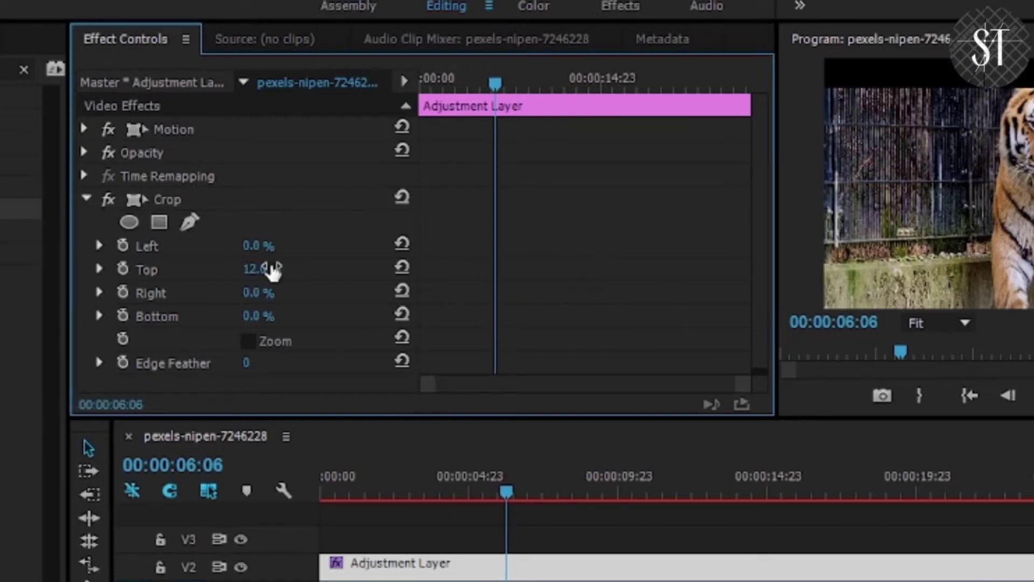
left_click(253, 318)
type("12")
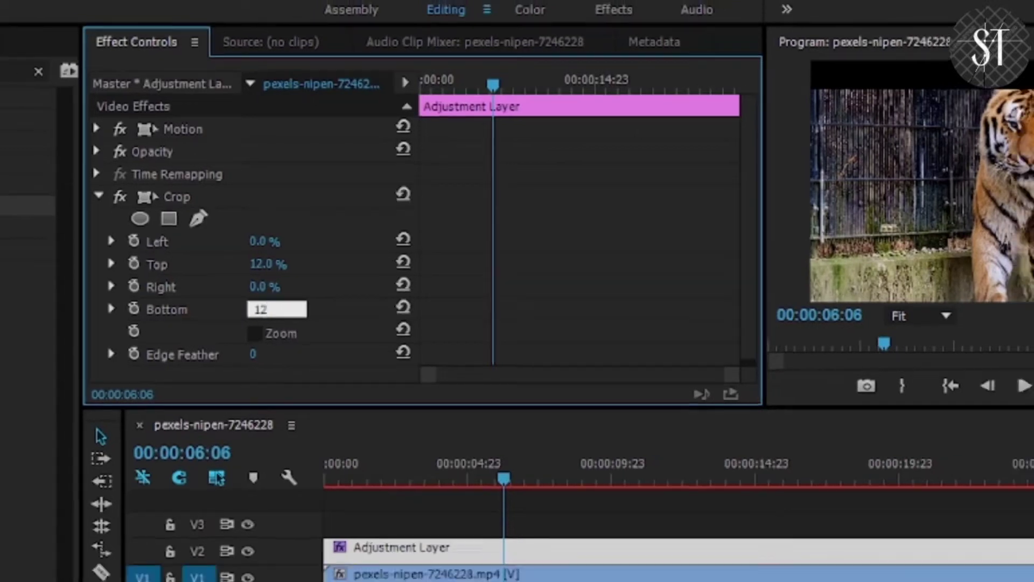
key("Return")
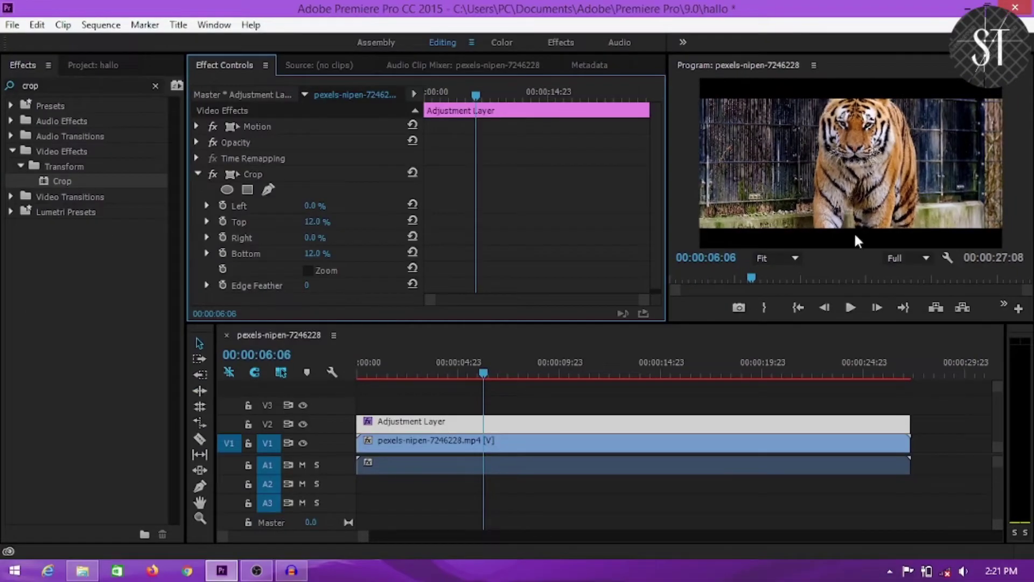
Step: Change the tiger clip's Motion Position Y from 540 to 670 to lower it in frame
left_click(404, 440)
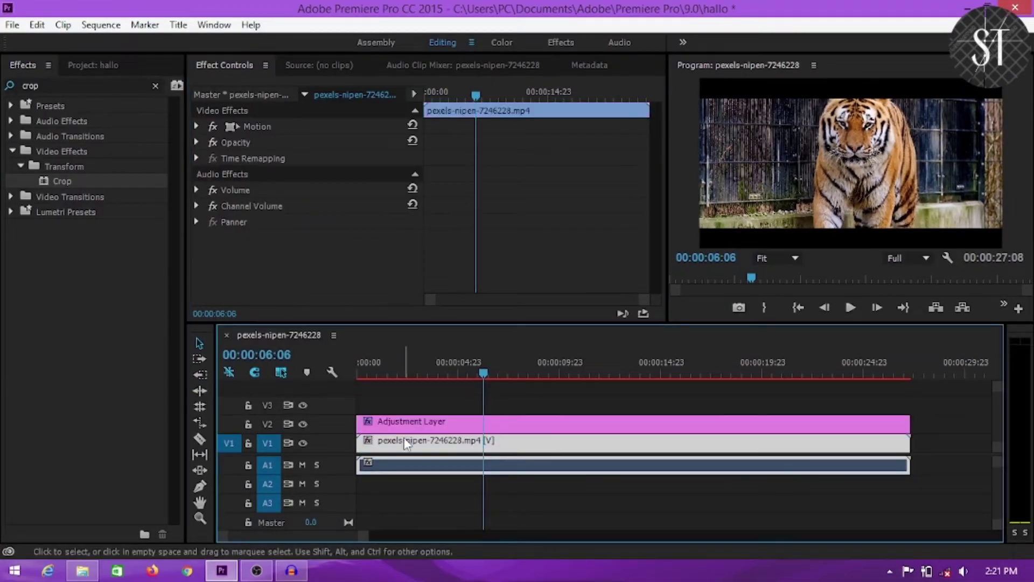
left_click(197, 124)
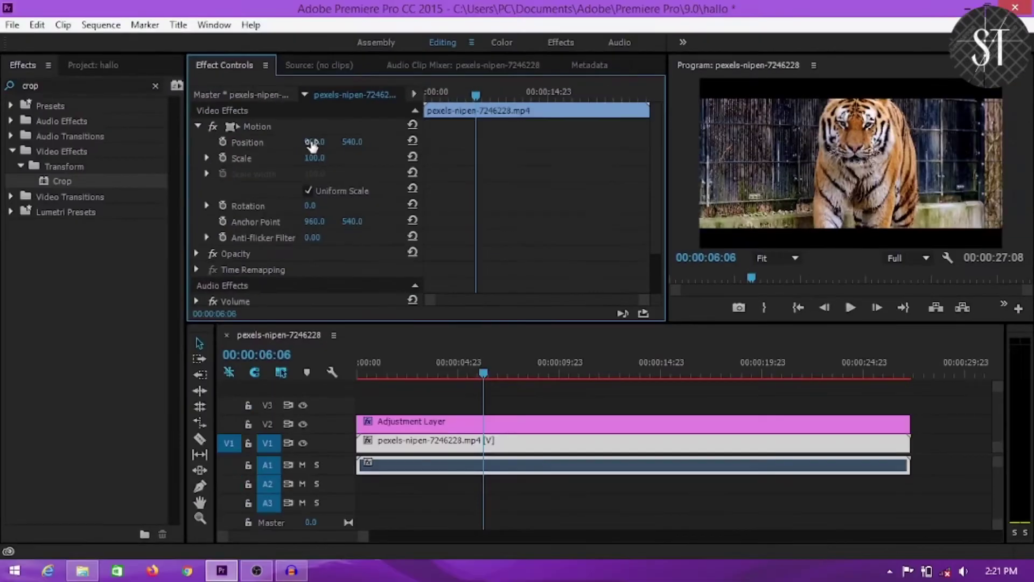
left_click_drag(349, 145, 363, 145)
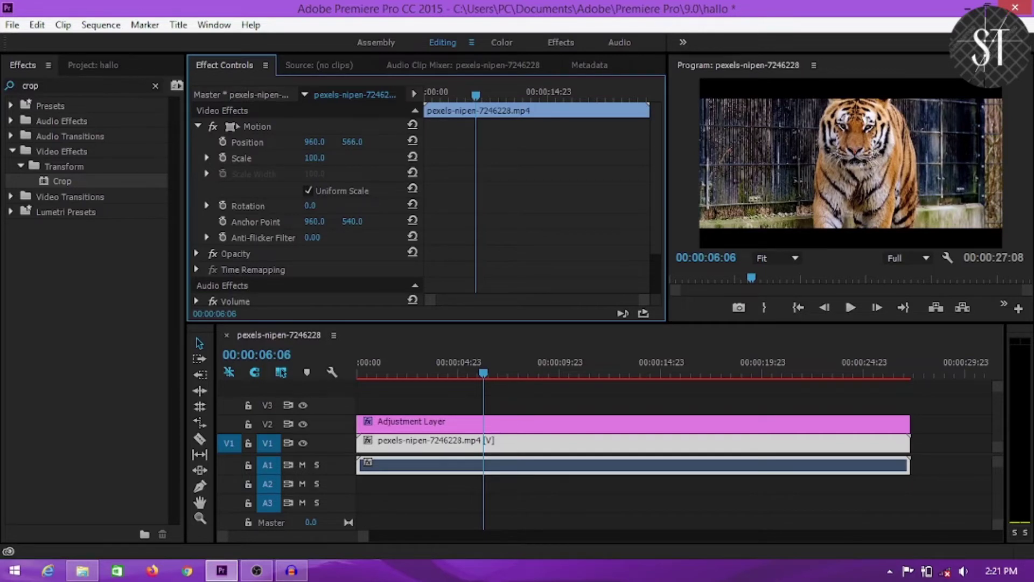
left_click_drag(363, 142, 419, 142)
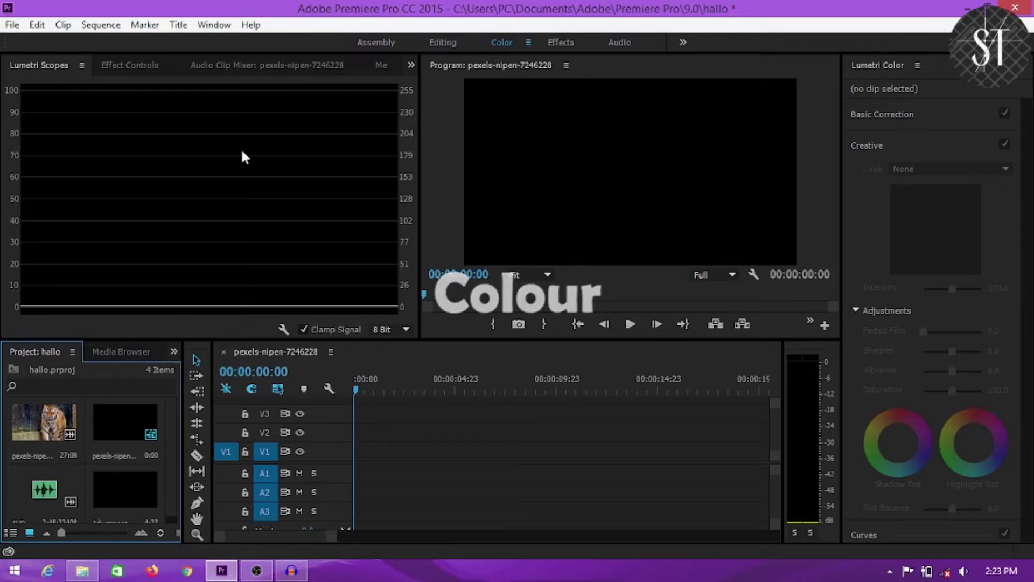
Step: Drag pexels-nipen-7246228.mp4 onto V1/A1 and slide it to the sequence start
left_click_drag(46, 423, 434, 452)
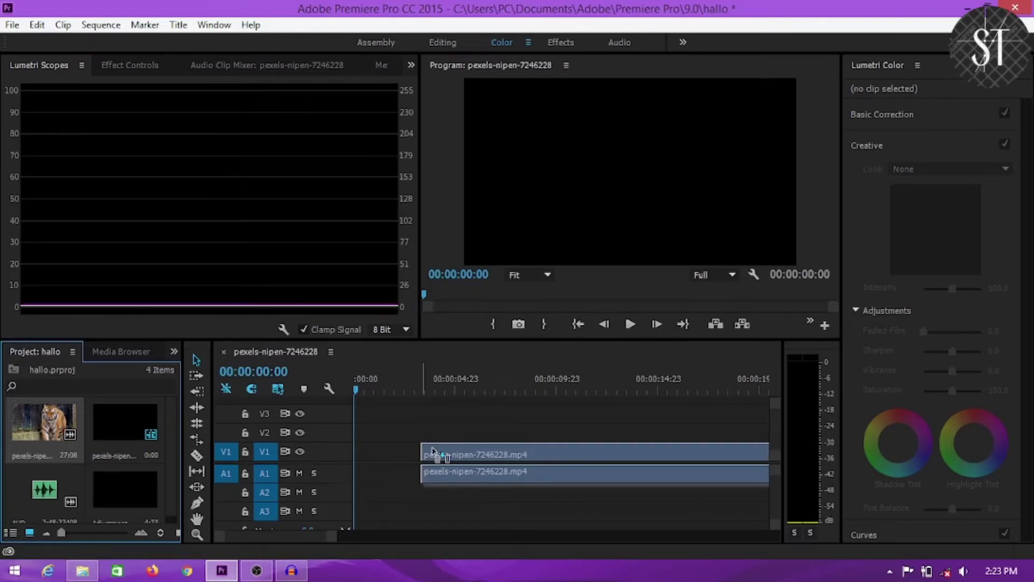
left_click_drag(434, 452, 354, 451)
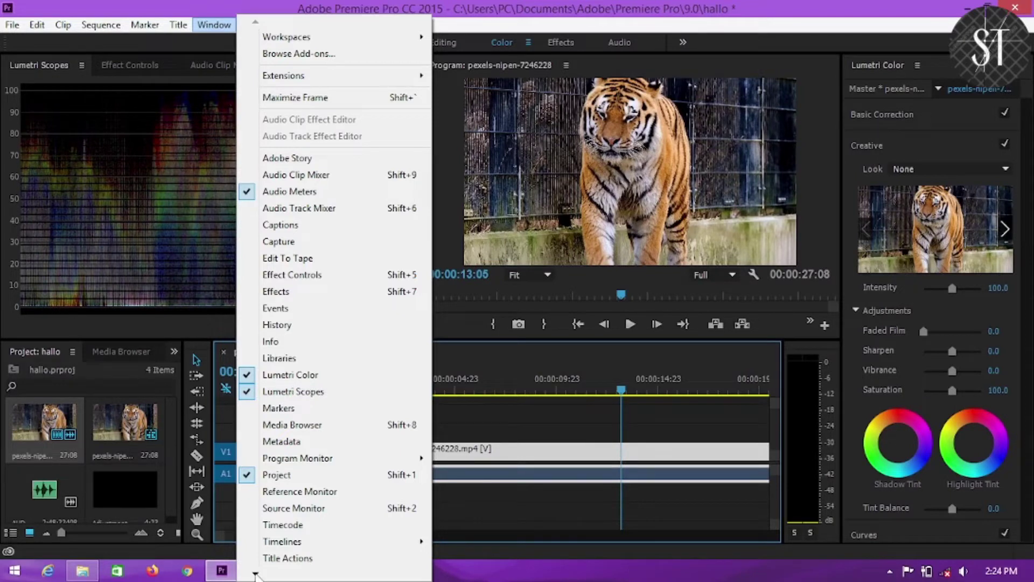
Step: Select the tiger clip and set Lumetri Creative Sharpen to 55.3 and Vibrance to 23.7
left_click(584, 405)
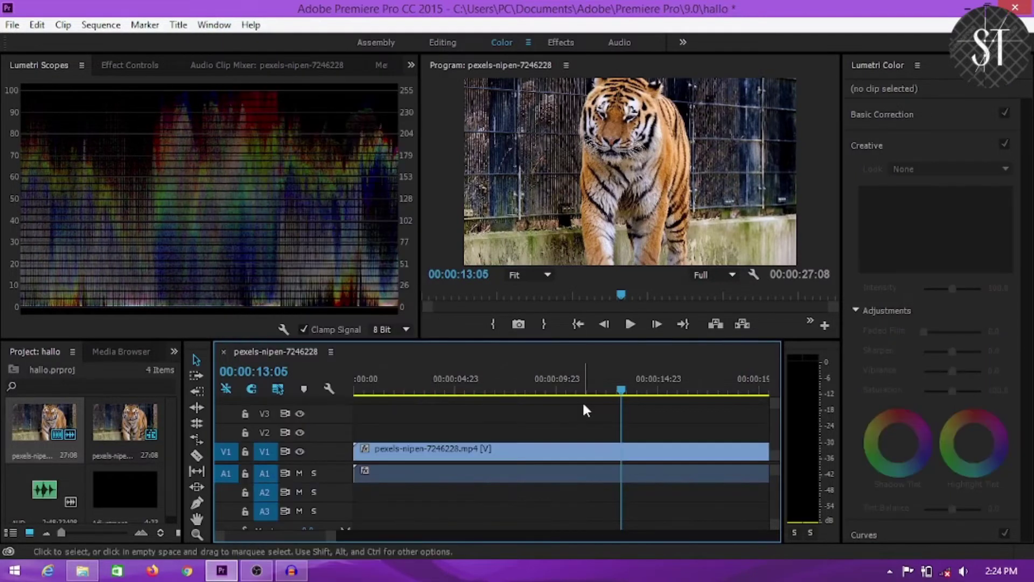
left_click(600, 389)
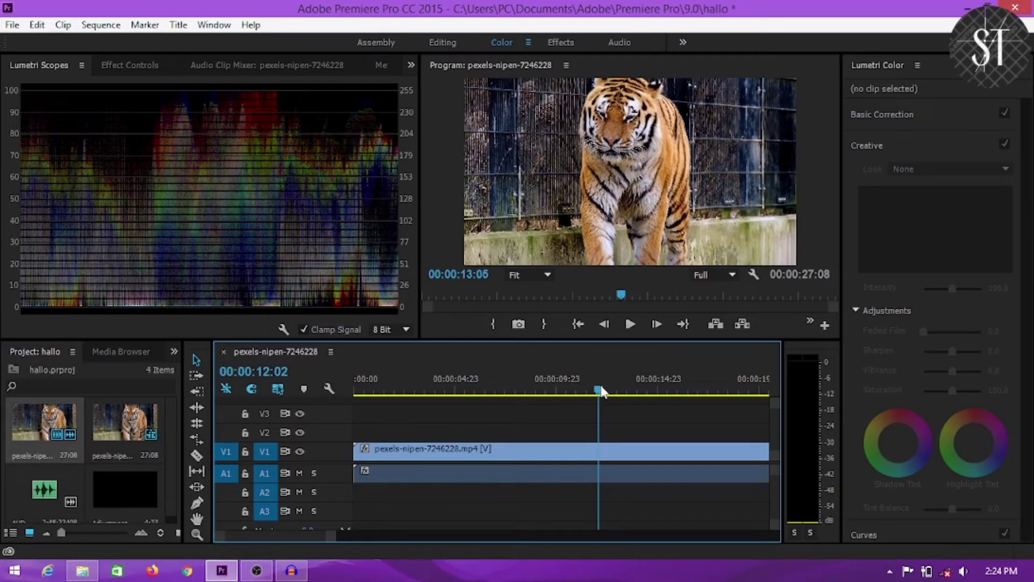
left_click_drag(602, 391, 573, 391)
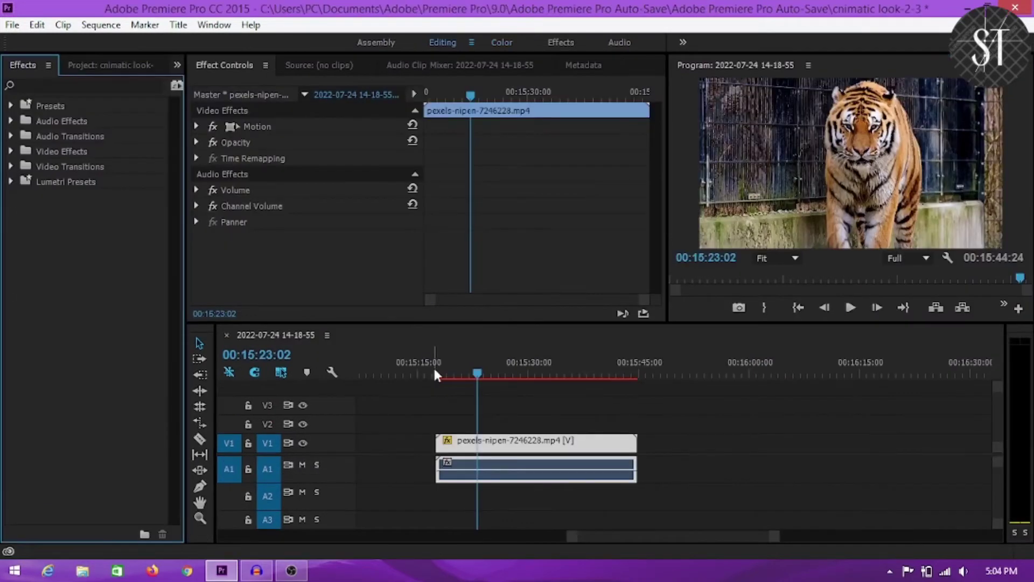
left_click_drag(434, 368, 449, 371)
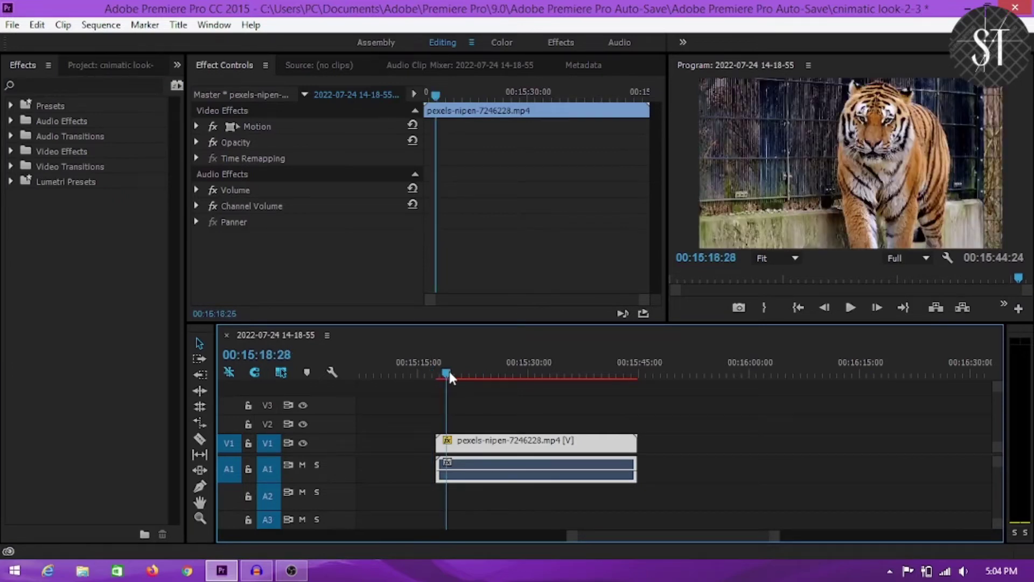
Step: Apply the Lumetri Cinematic preset Cinespace 100 to the tiger clip
left_click_drag(449, 372, 481, 373)
left_click(10, 181)
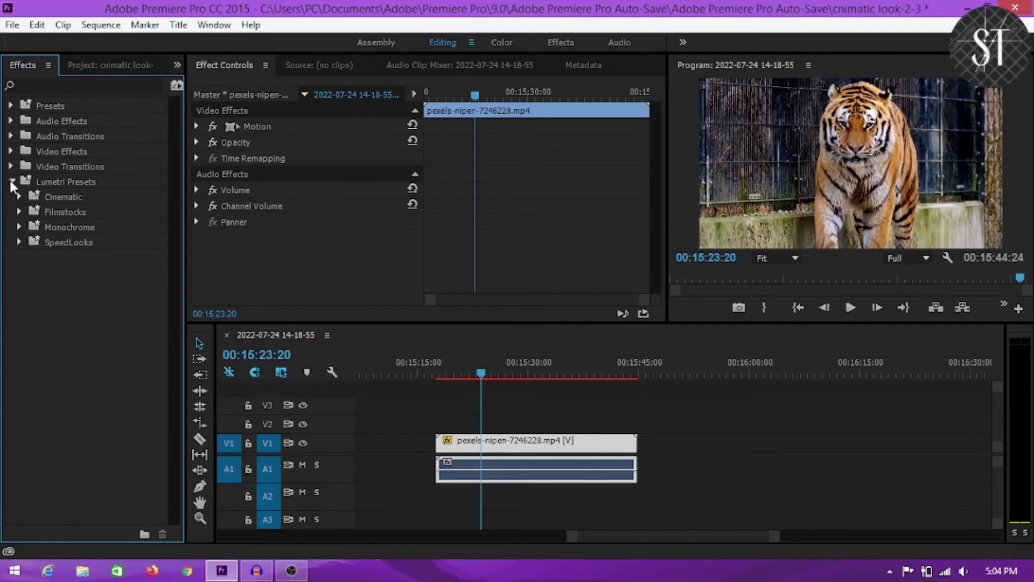
left_click(19, 196)
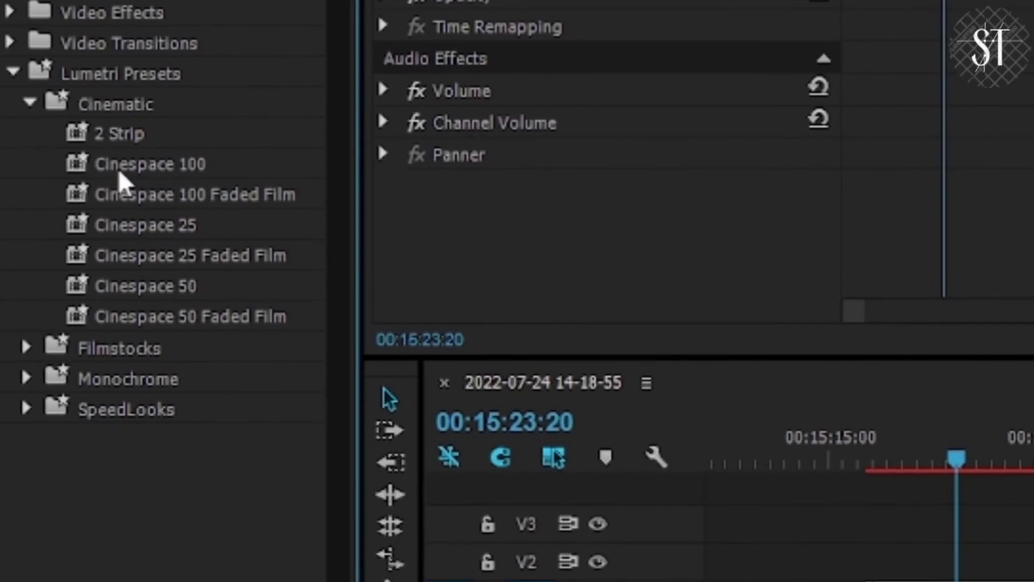
mouse_move(189, 170)
left_mouse_down()
mouse_move(898, 577)
mouse_move(420, 285)
left_mouse_up()
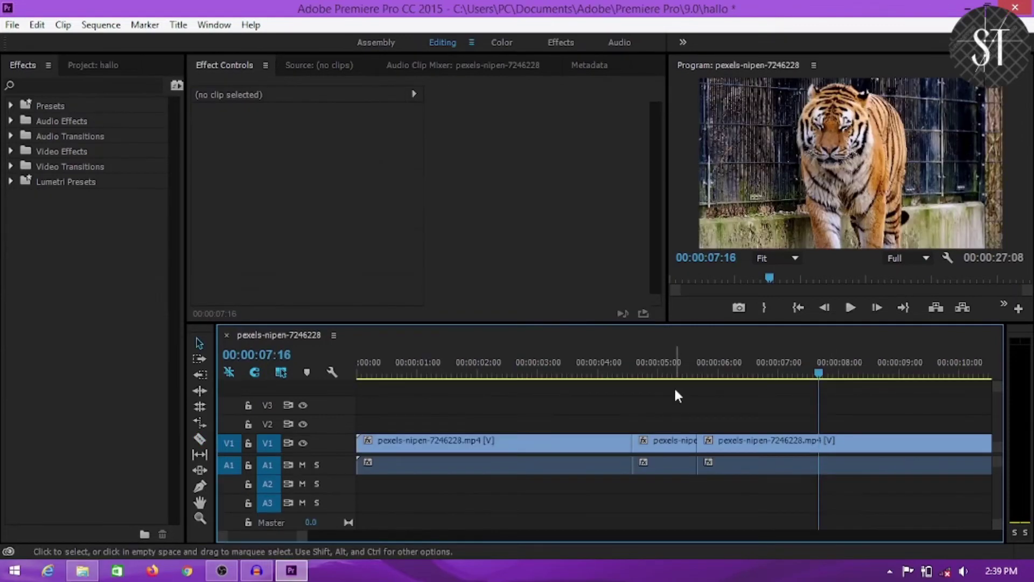
left_click(674, 441)
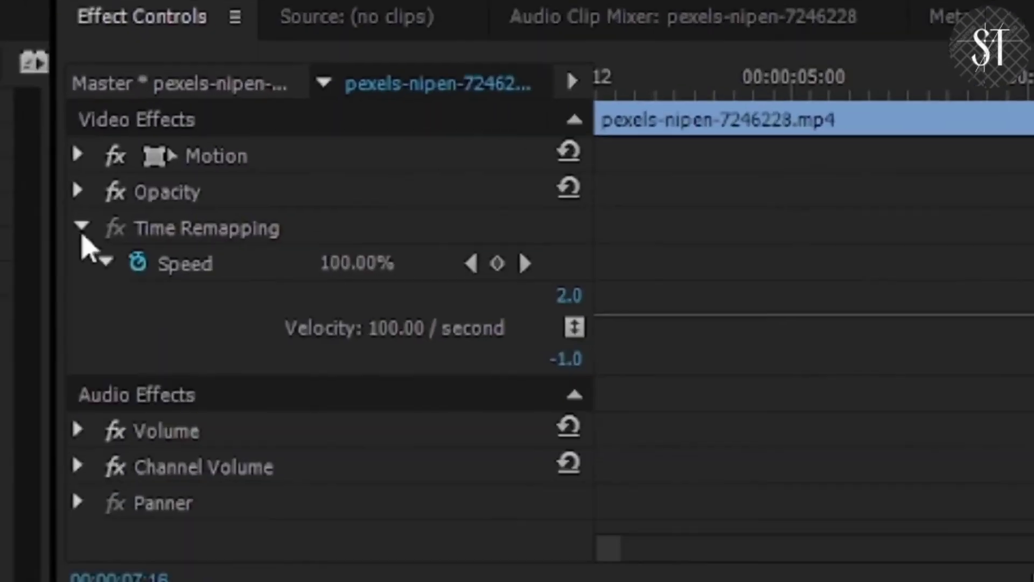
Step: Drag the middle piece's Time Remapping speed line down to 41%
left_click(198, 157)
left_click(82, 228)
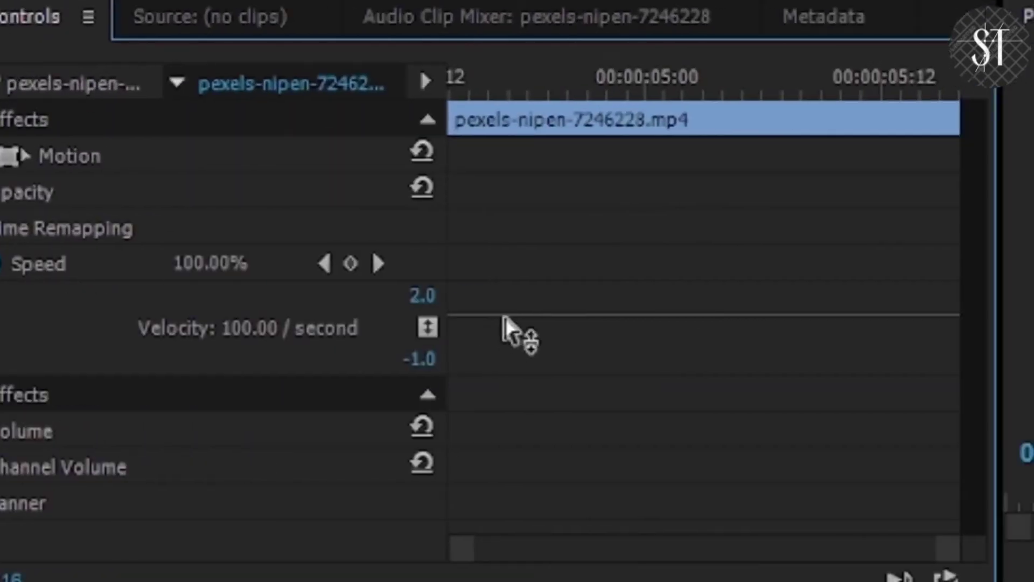
left_click_drag(506, 315, 509, 322)
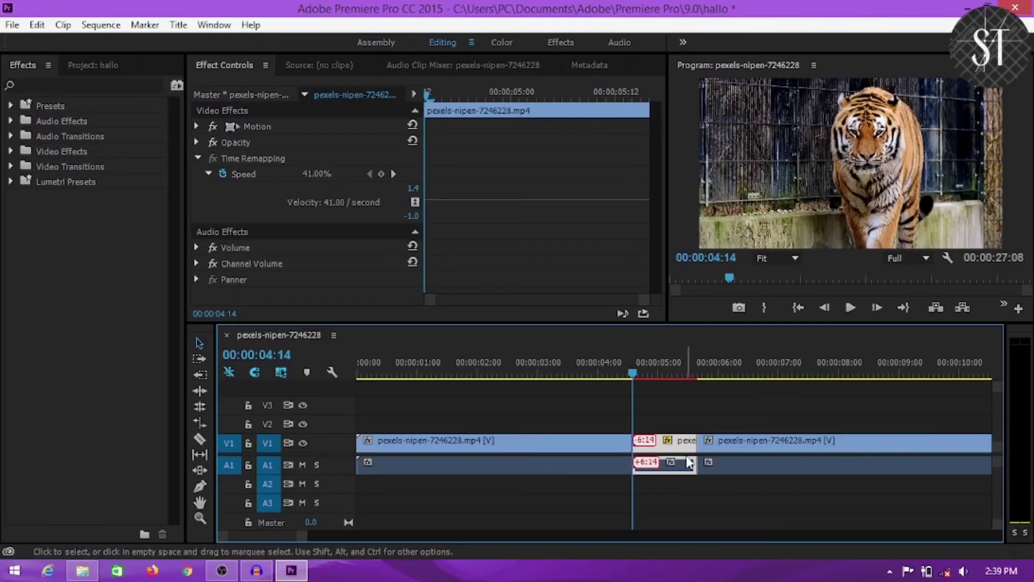
Step: Play back the slow-motion section from about 4 seconds to check it
key("space")
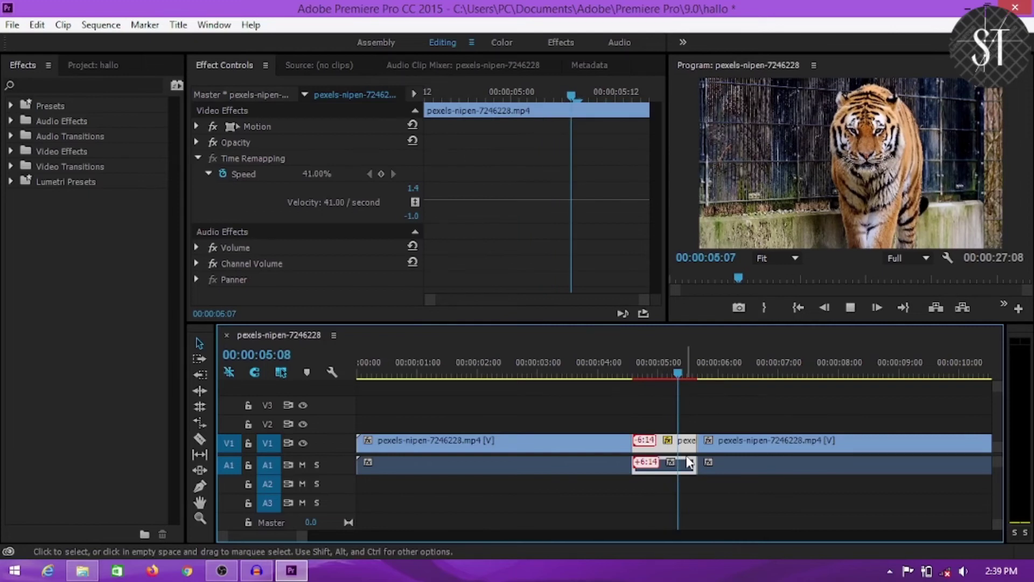
key("space")
left_click(598, 362)
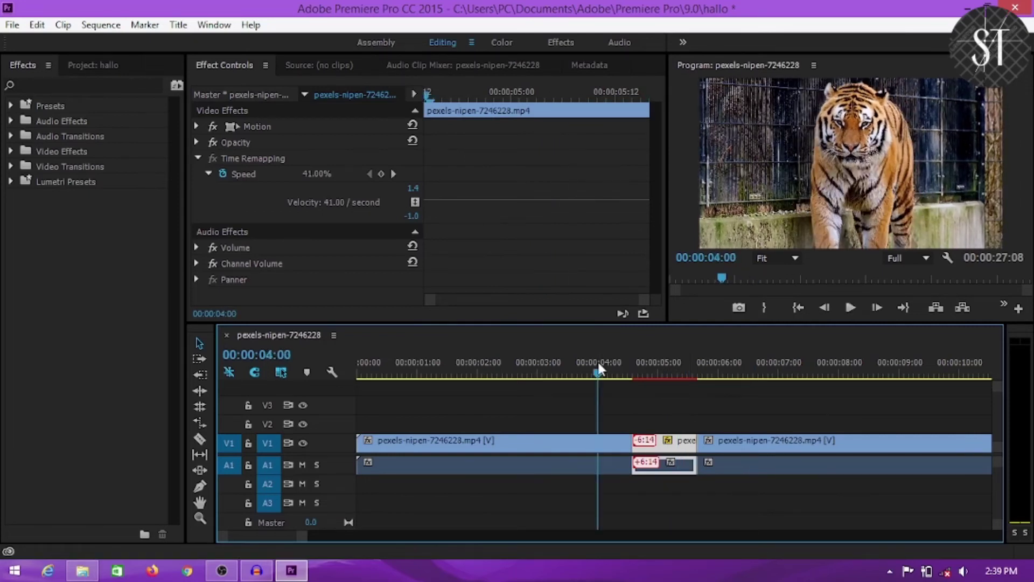
left_click(851, 307)
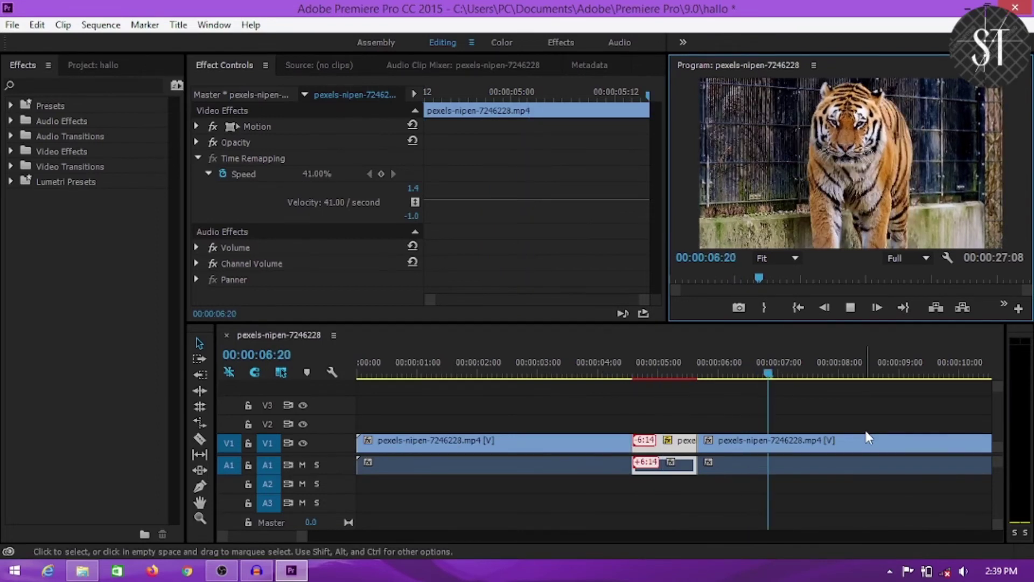
key("space")
left_click(1022, 457)
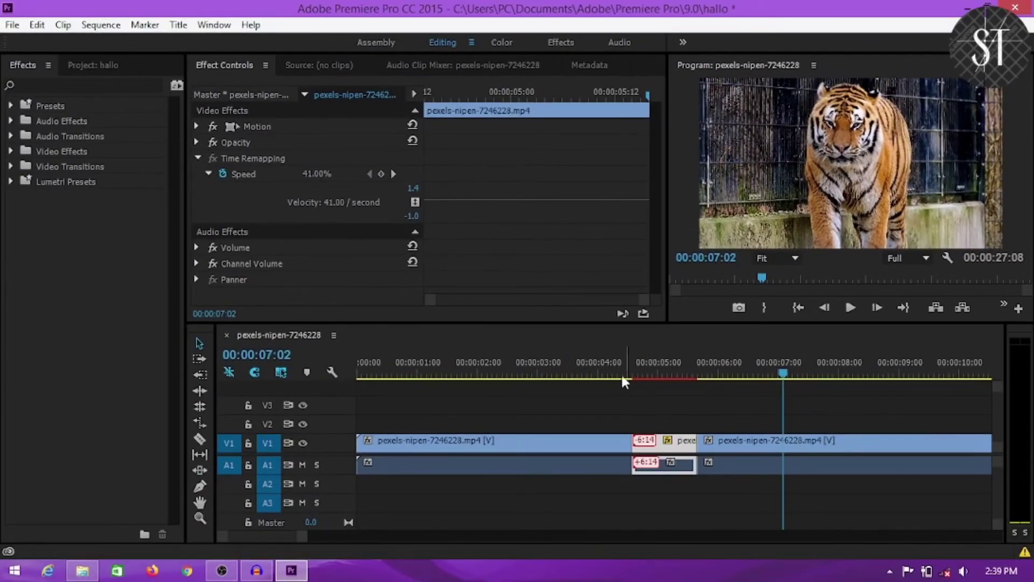
left_click(693, 447)
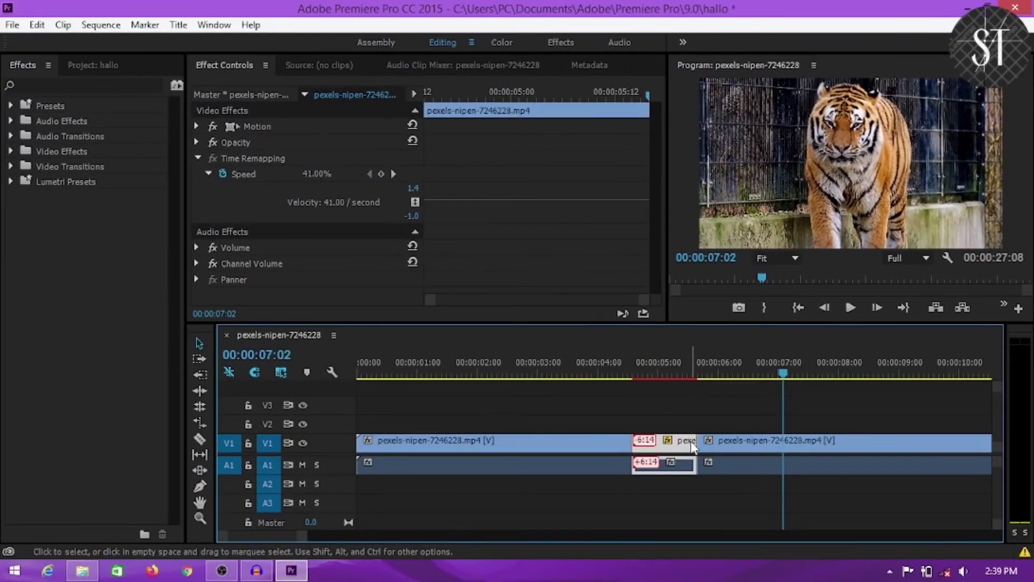
Step: Cut the tiger clip on V1 near 00:00:21:00 with the Razor tool
scroll(263, 543, "down", 5)
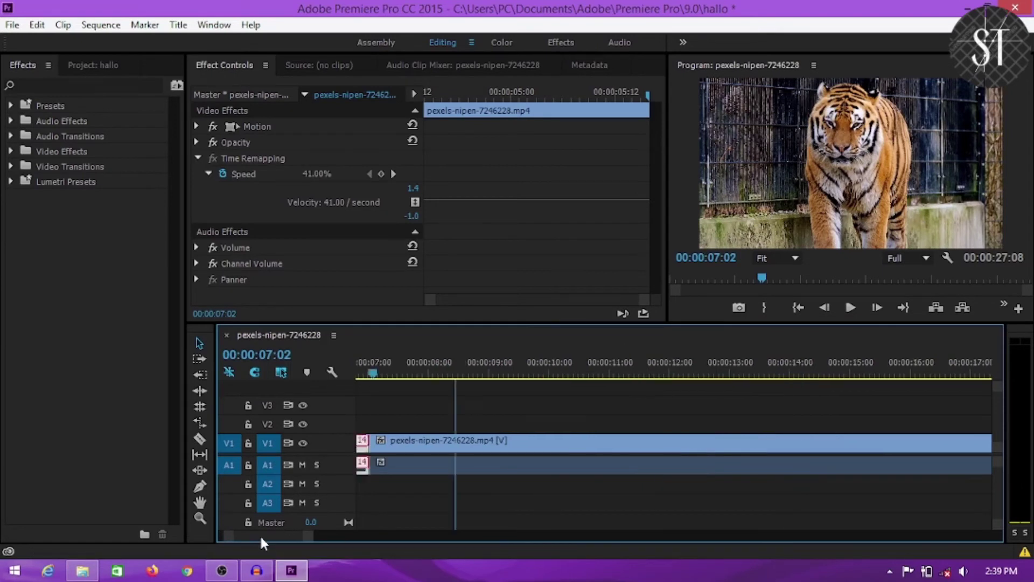
scroll(267, 541, "down", 5)
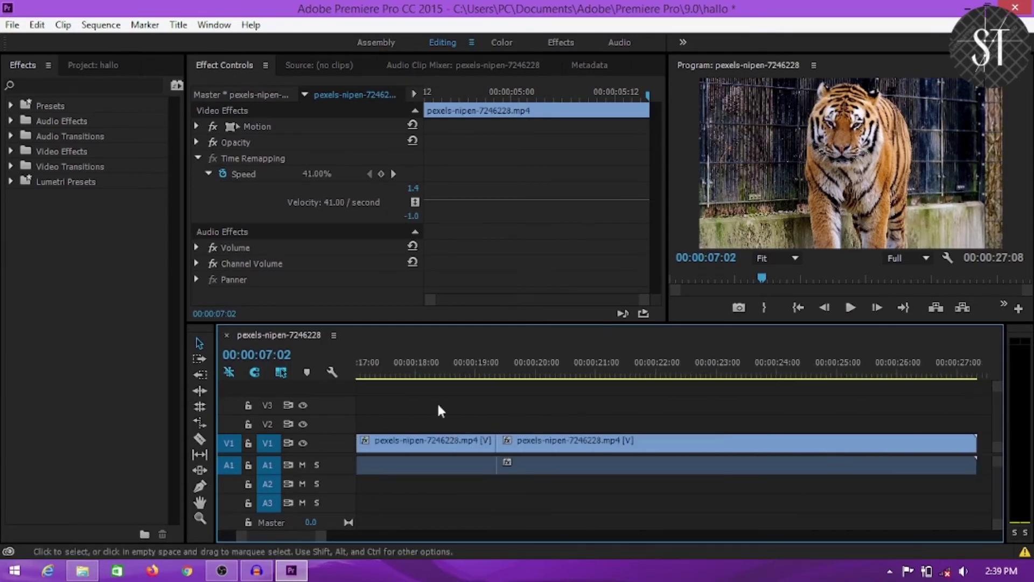
left_click(200, 438)
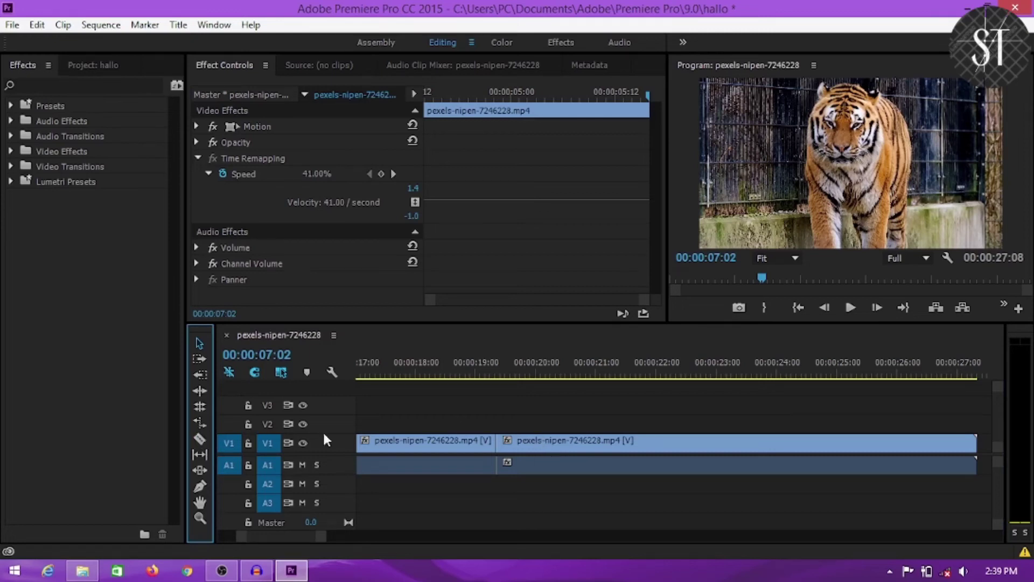
left_click(199, 438)
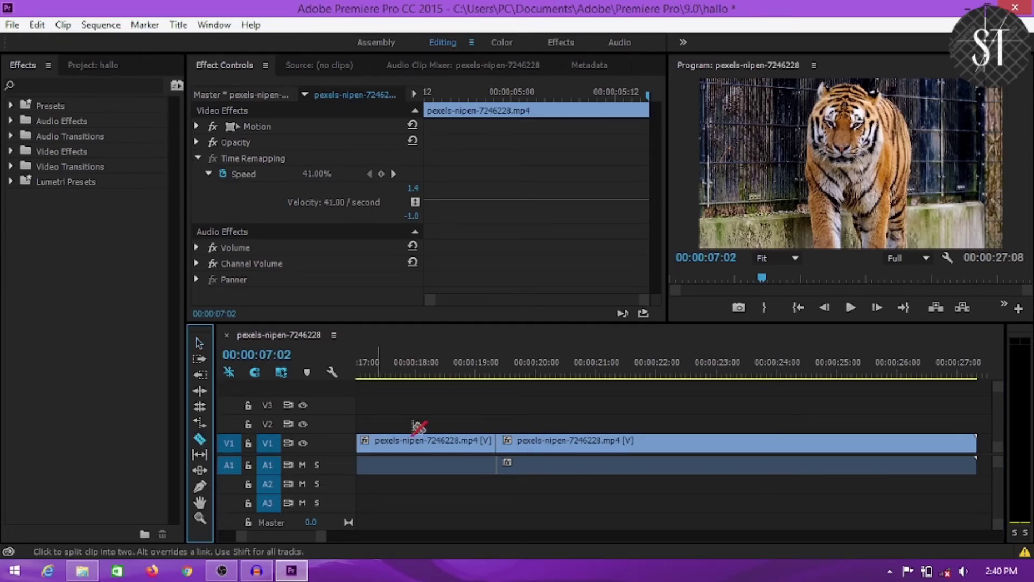
left_click(555, 455)
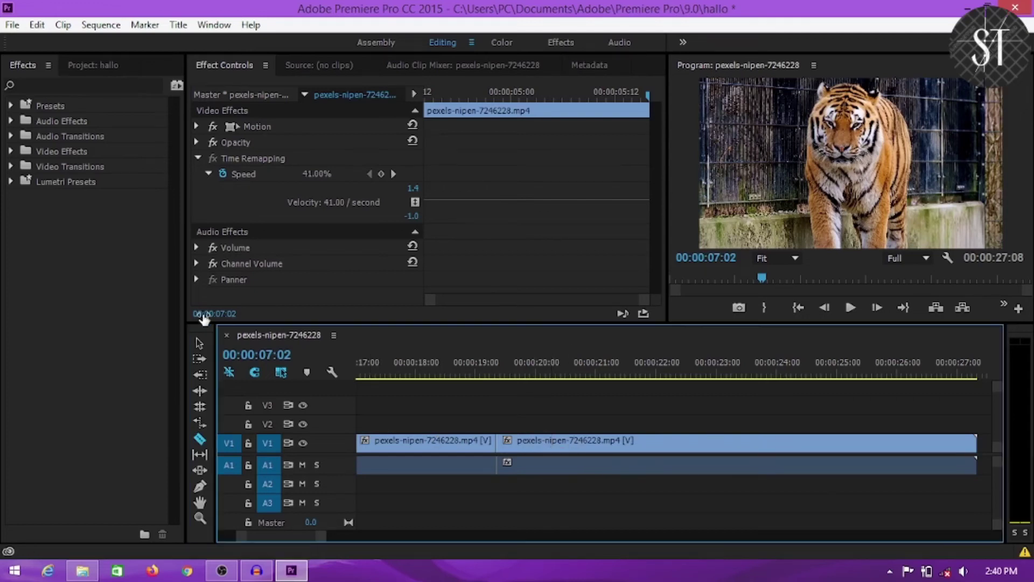
left_click(566, 447)
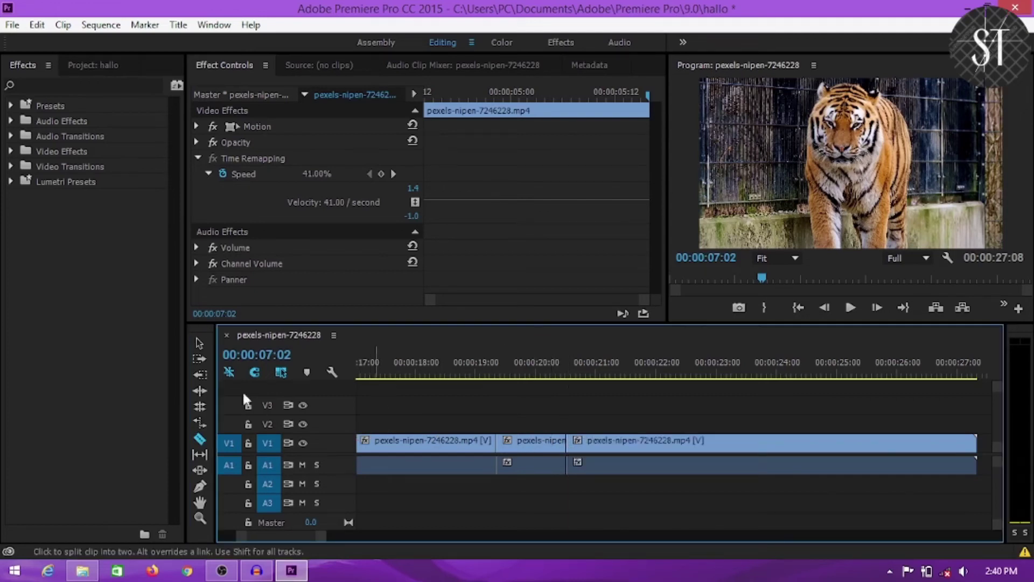
Step: Select the new middle piece and drag its Time Remapping speed line up toward 128%
left_click(199, 342)
left_click(555, 443)
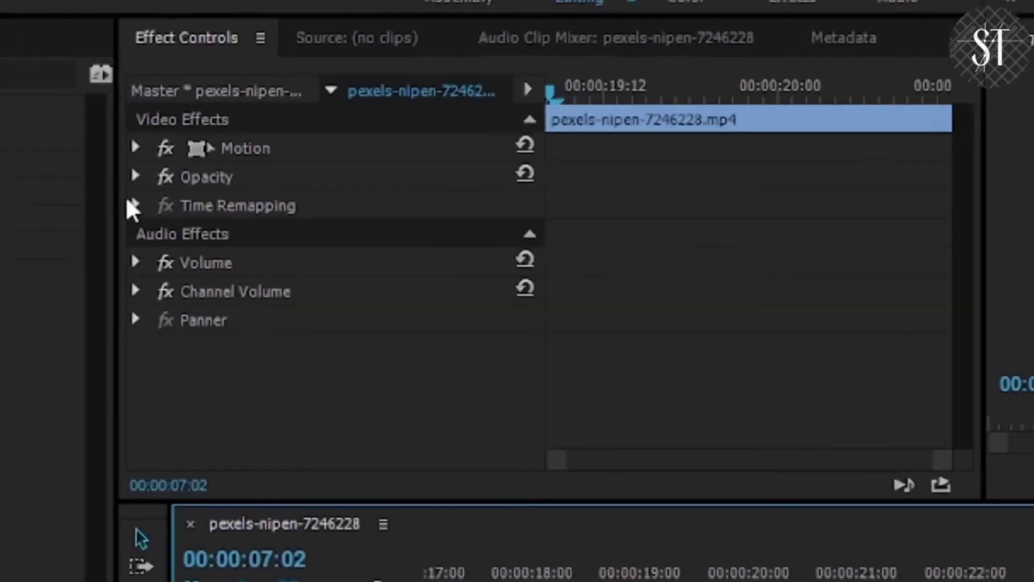
left_click(129, 211)
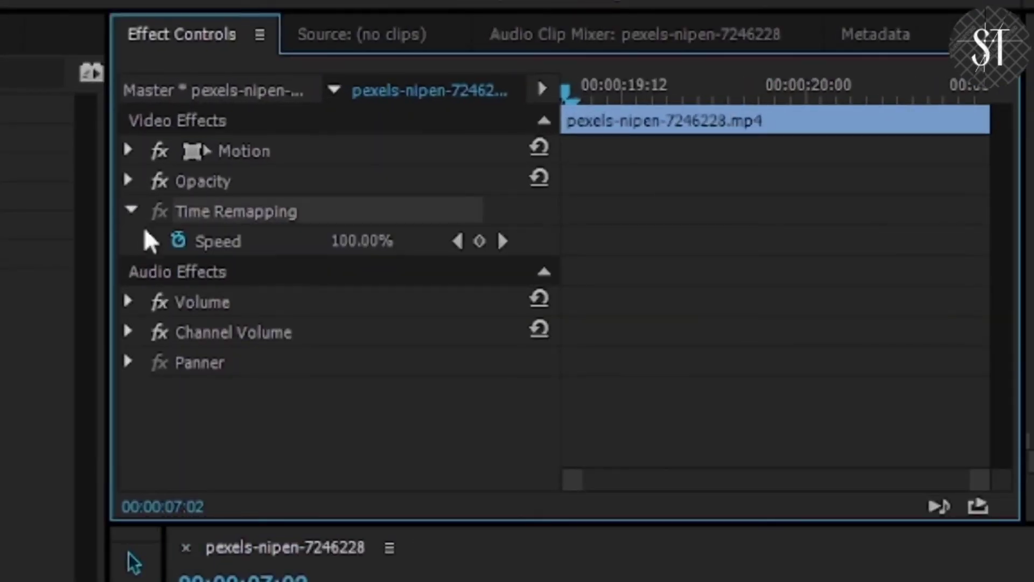
left_click(145, 240)
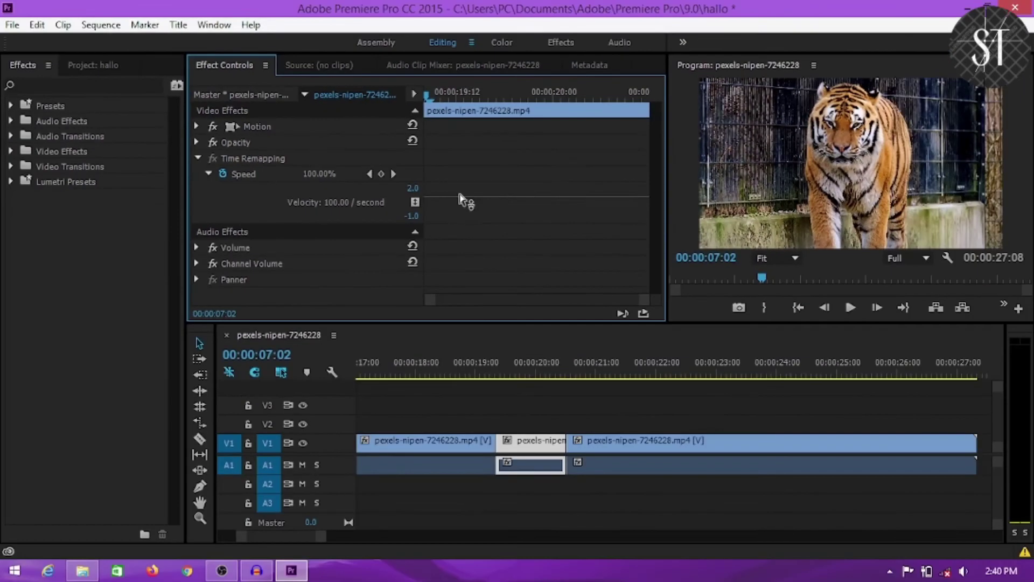
left_click_drag(630, 283, 629, 277)
Step: Set the middle piece to 111% speed and unlink audio from the middle and third clips
left_click_drag(538, 193, 539, 196)
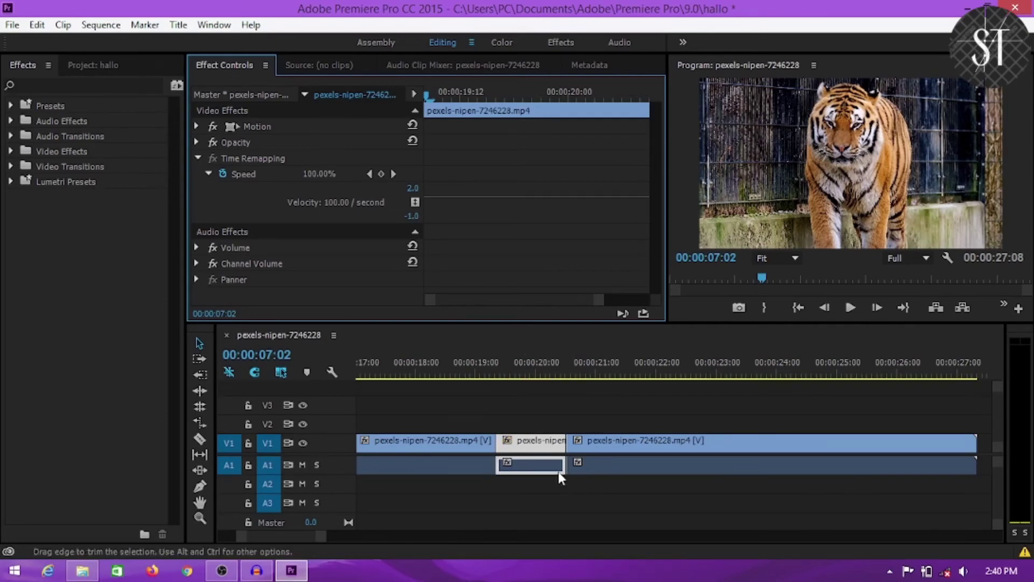
right_click(541, 448)
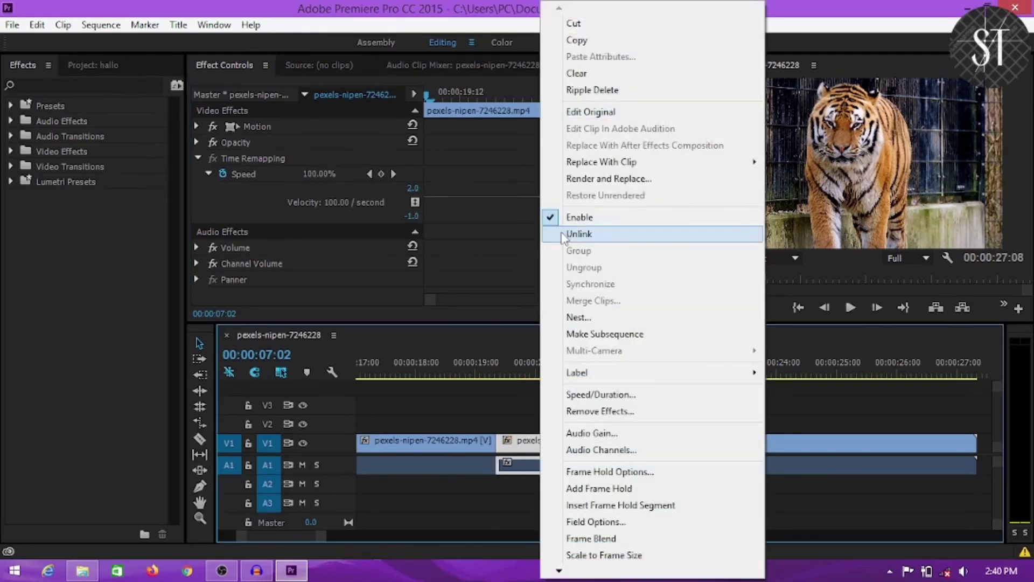
left_click(579, 233)
left_click(628, 441)
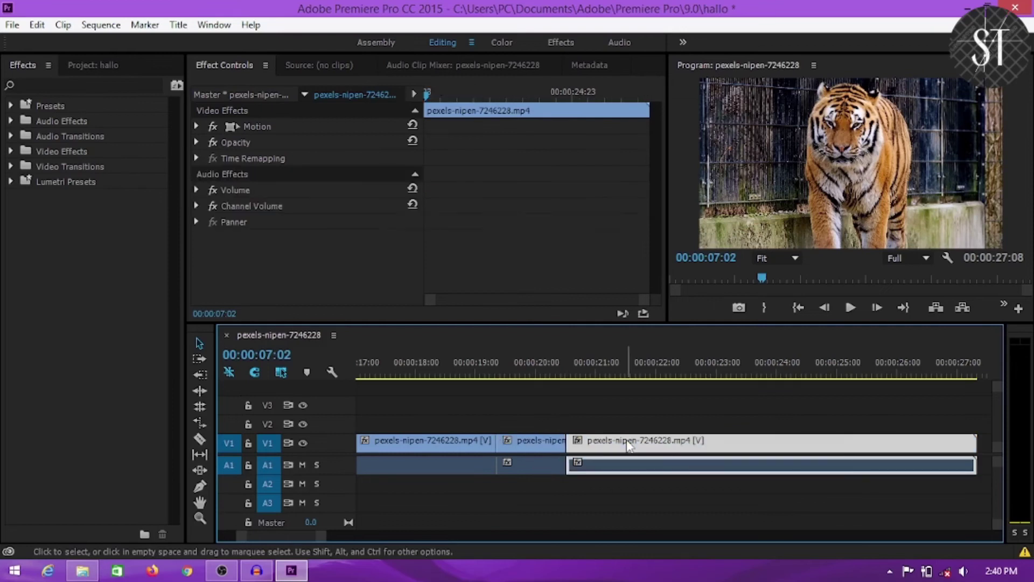
right_click(628, 441)
left_click(665, 233)
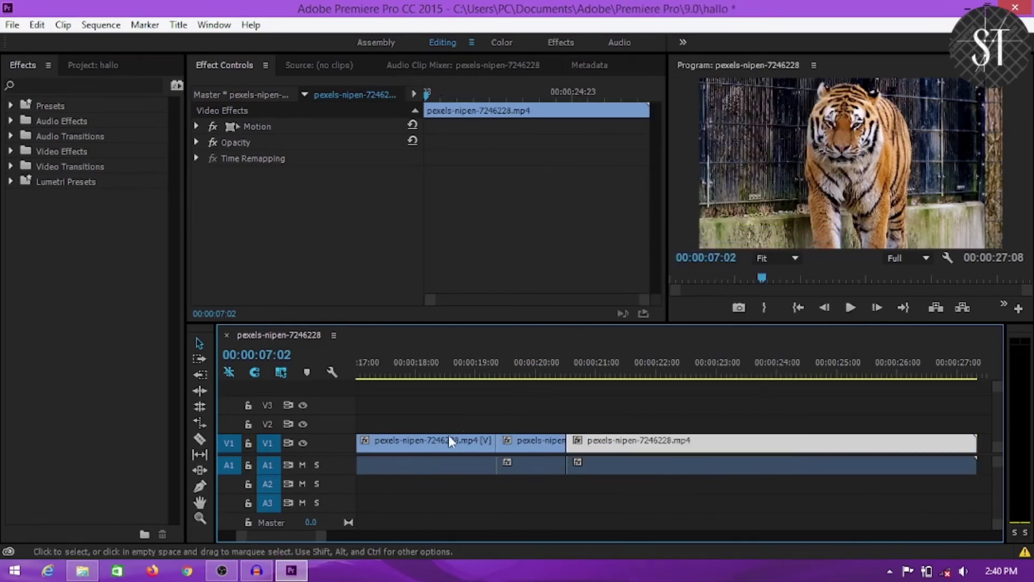
Step: Unlink the first clip and delete all three tiger audio pieces from A1
left_click(446, 455)
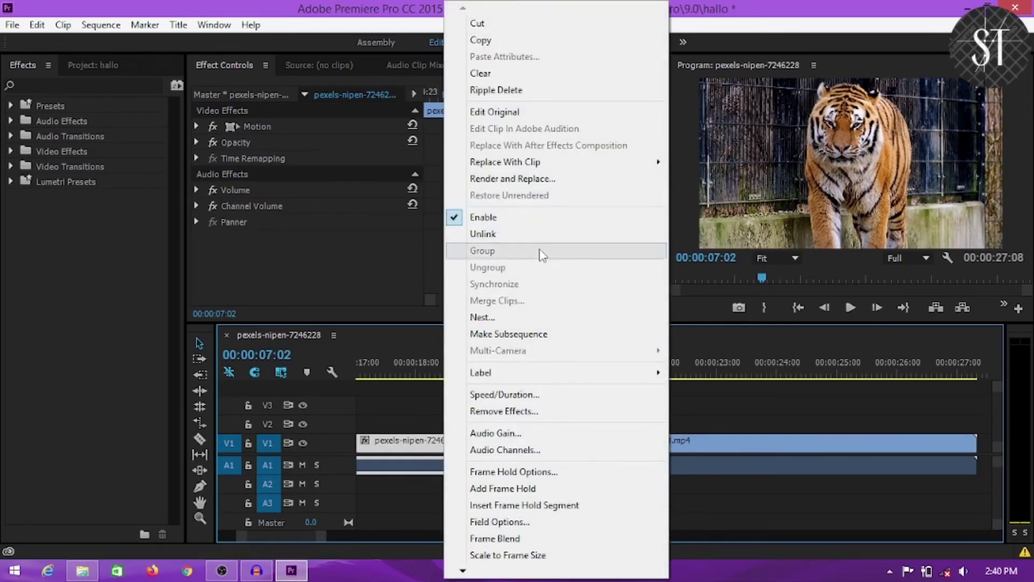
left_click(540, 236)
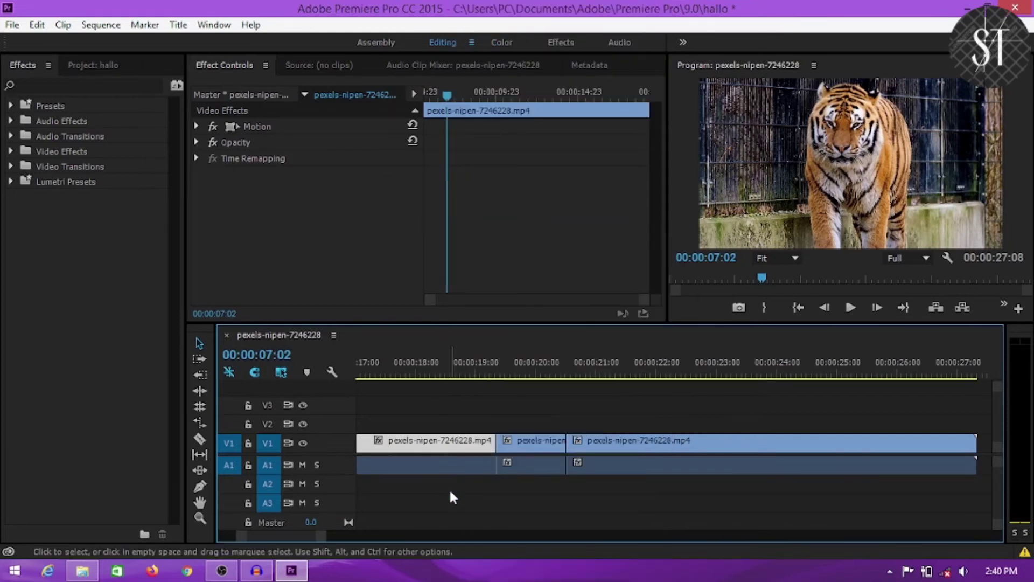
left_click_drag(451, 491, 585, 472)
key("Delete")
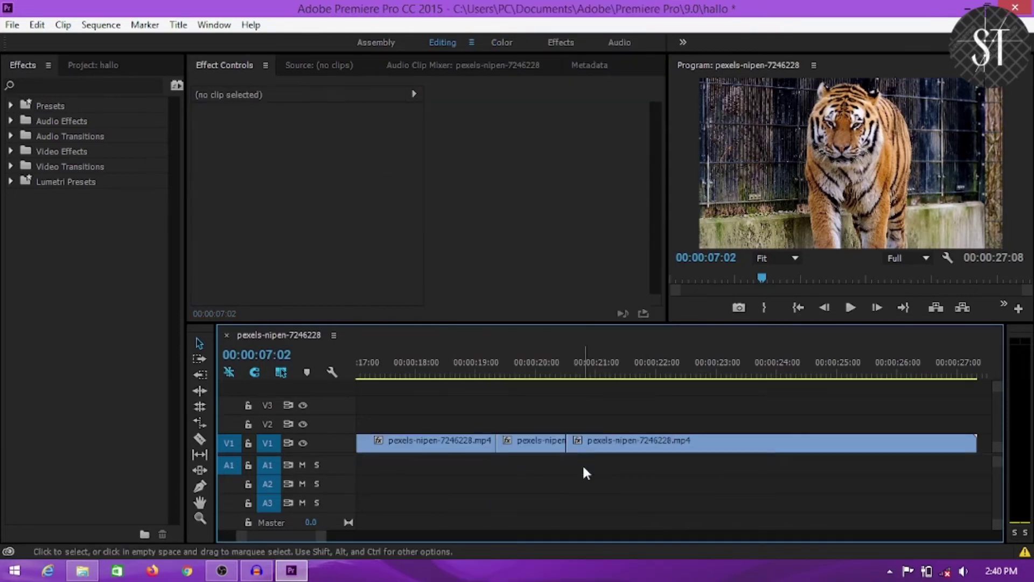
Step: Speed up the middle section with its Speed rubber band and delete the gap after it
left_click(525, 456)
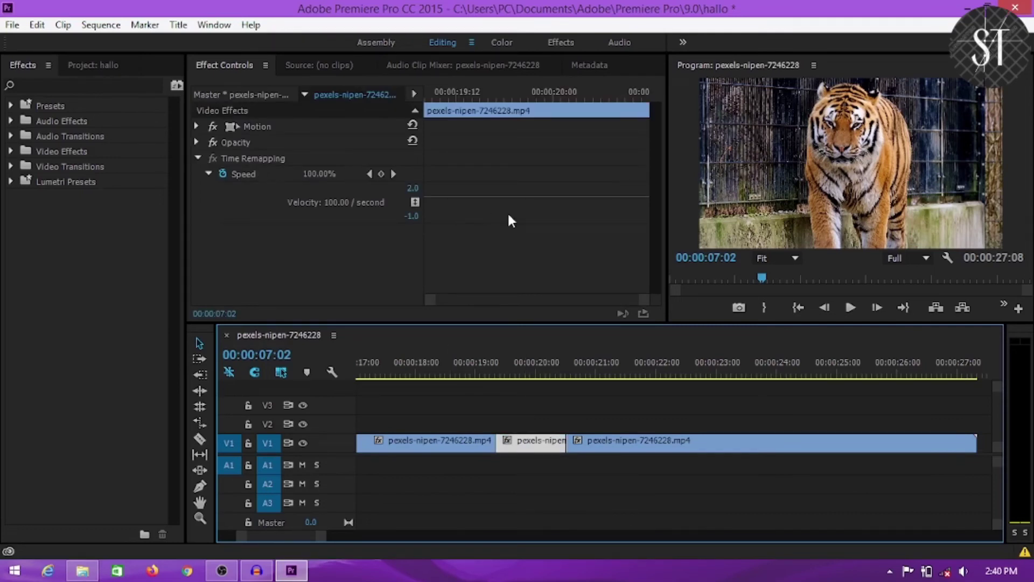
left_click_drag(506, 200, 506, 195)
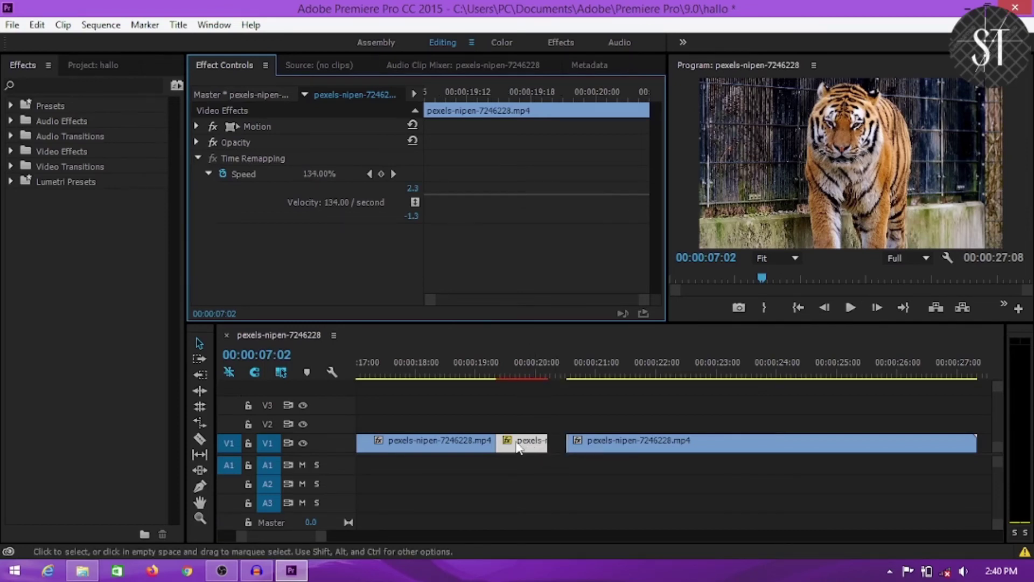
left_click(601, 449)
left_click_drag(601, 448, 592, 449)
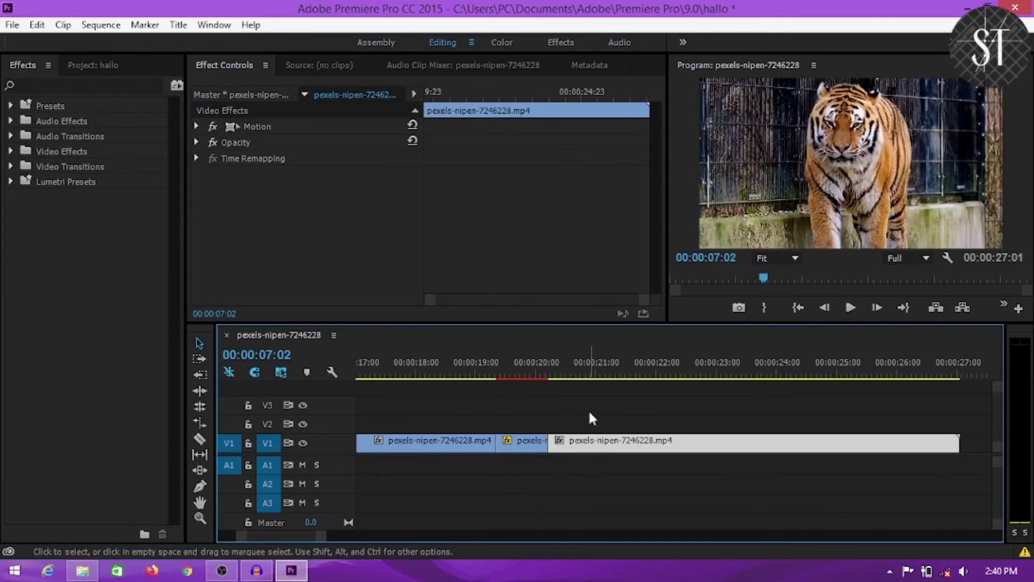
key("ctrl+z")
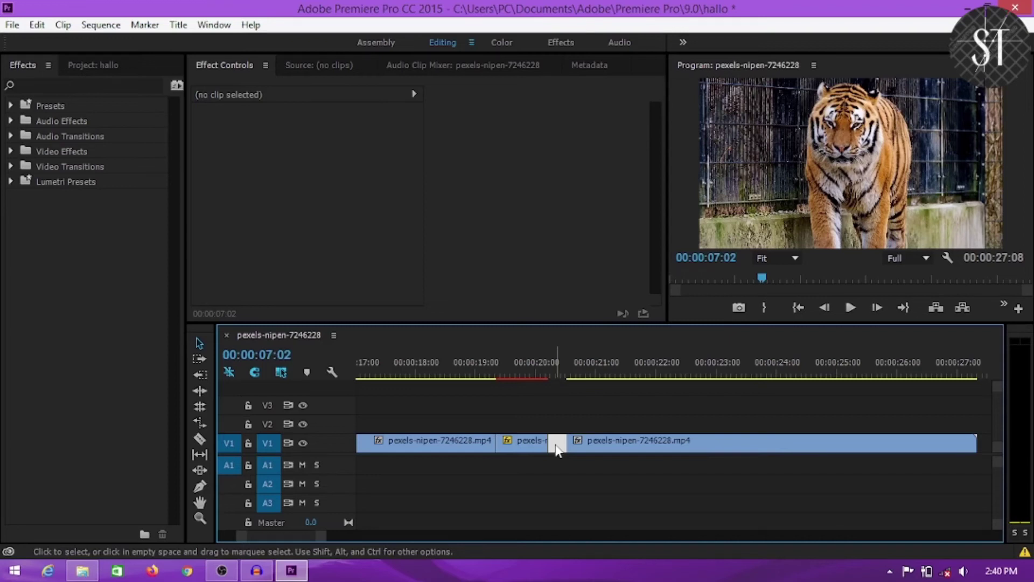
key("Delete")
Step: Trim the sped-up middle clip's right end and remove the resulting gap near 00:00:19:02
left_click(483, 366)
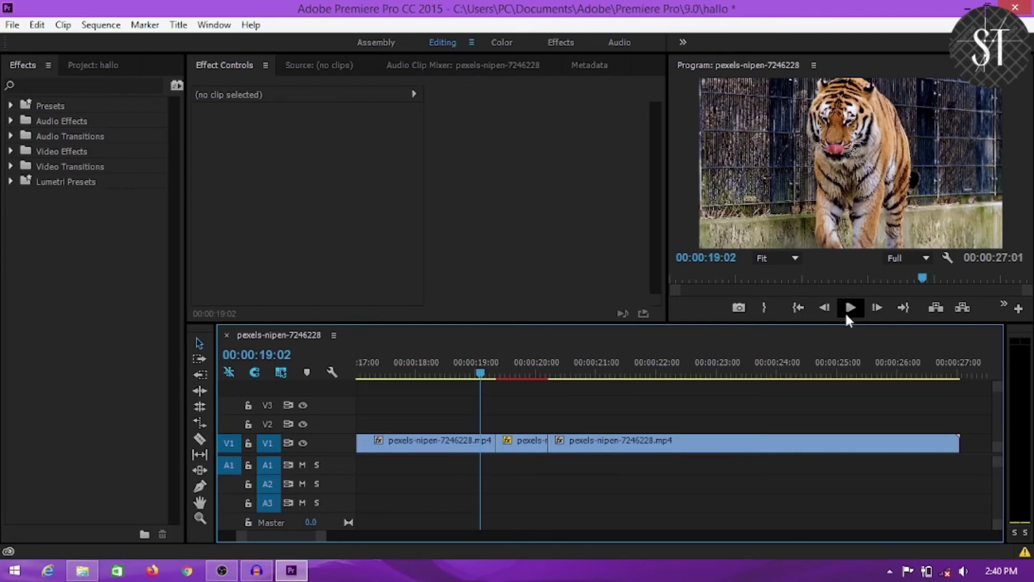
left_click(485, 201)
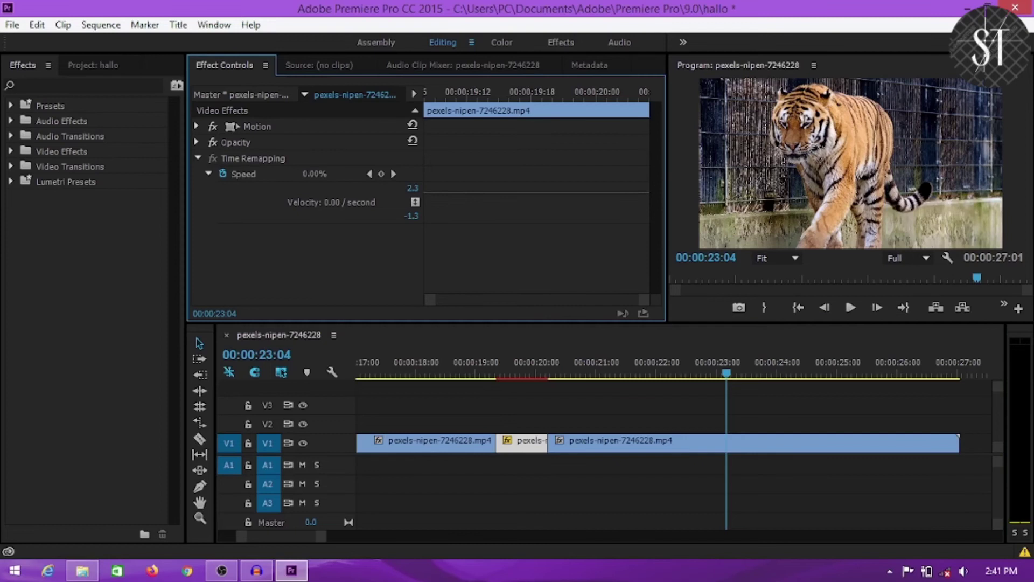
left_click_drag(547, 442, 523, 442)
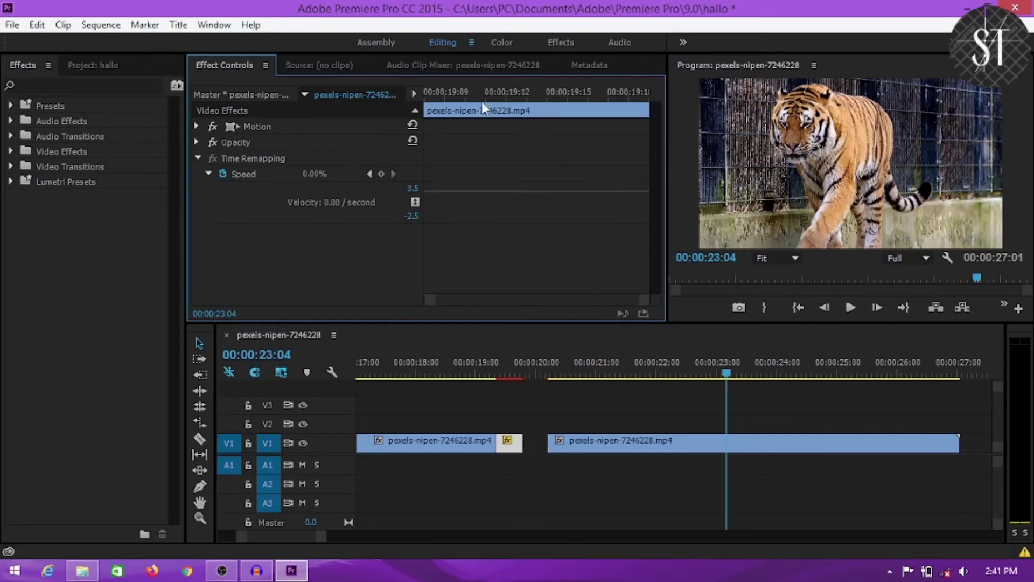
left_click(530, 440)
key("Delete")
left_click(480, 377)
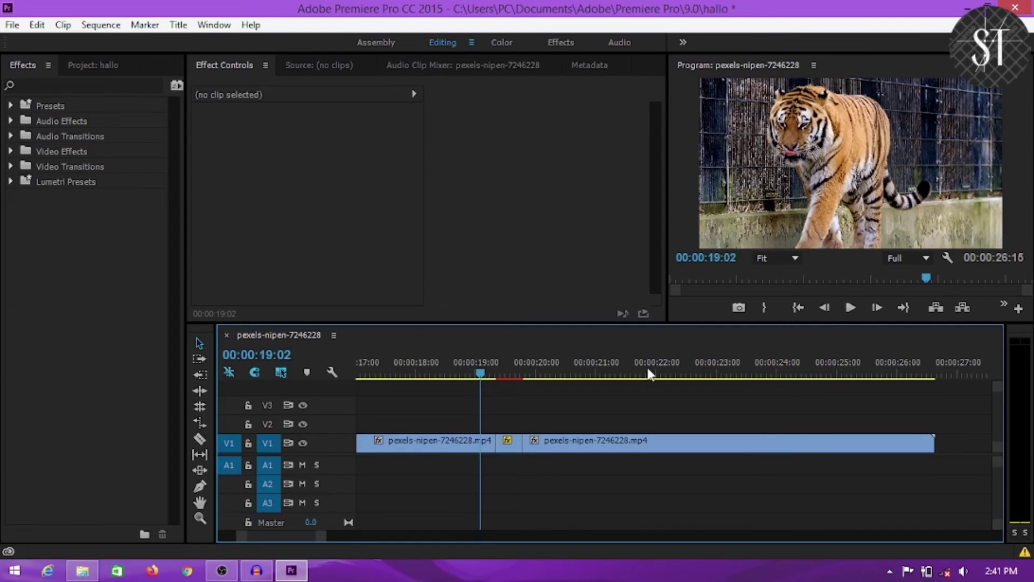
key("j")
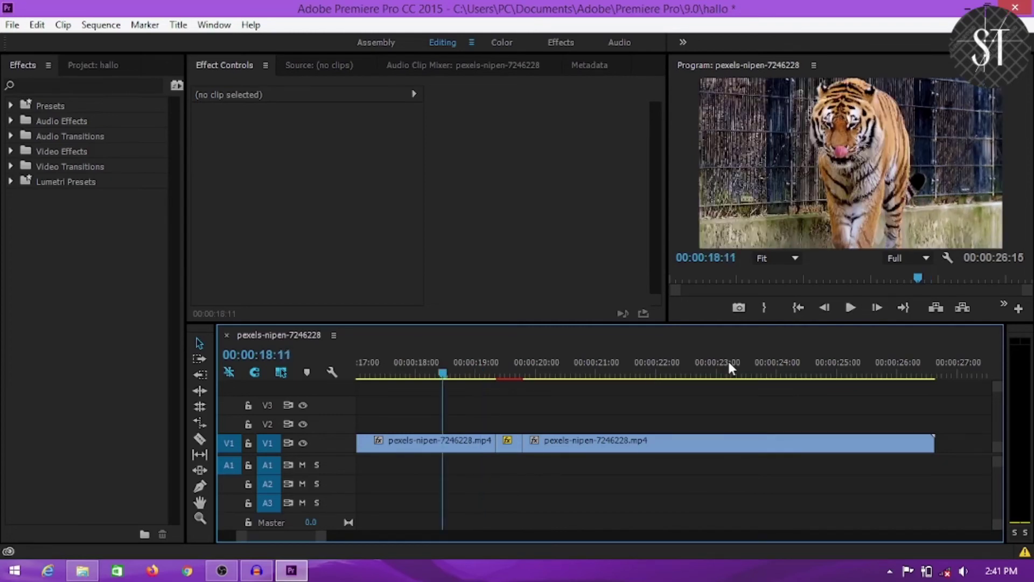
key("space")
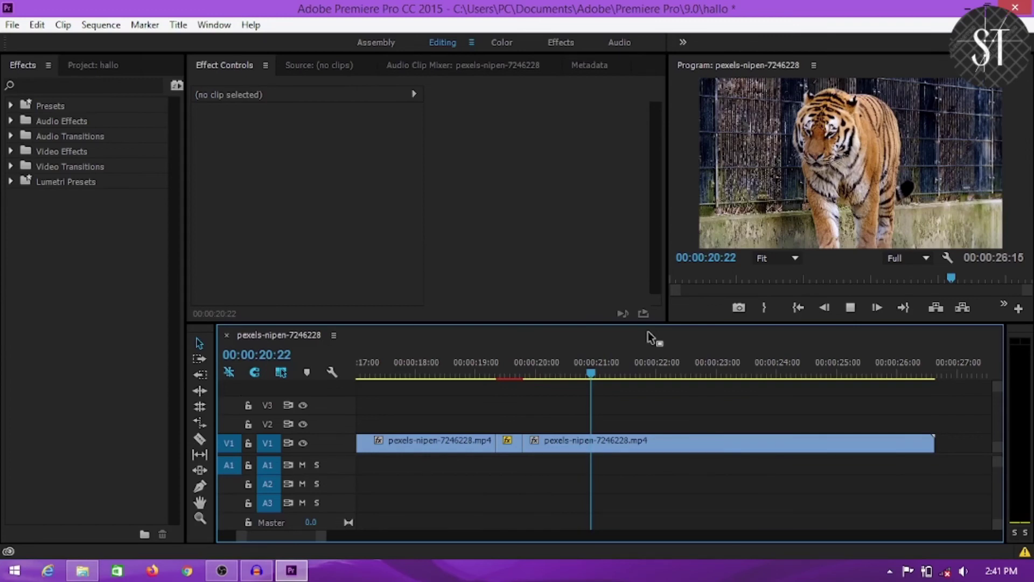
key("space")
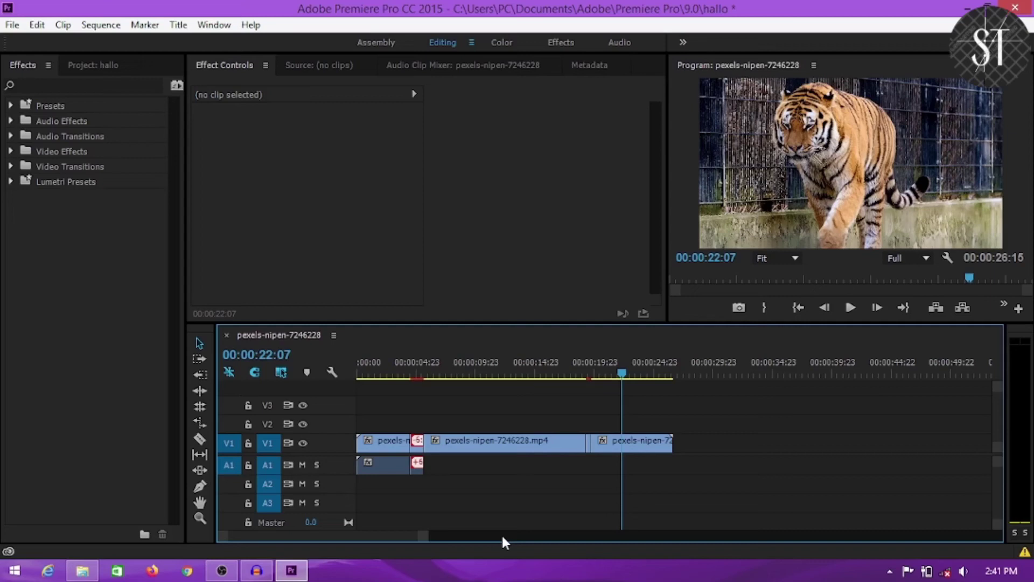
Step: Marquee-select every V1 and A1 clip in the 00:00:26:15 tiger sequence
left_click_drag(391, 414, 680, 464)
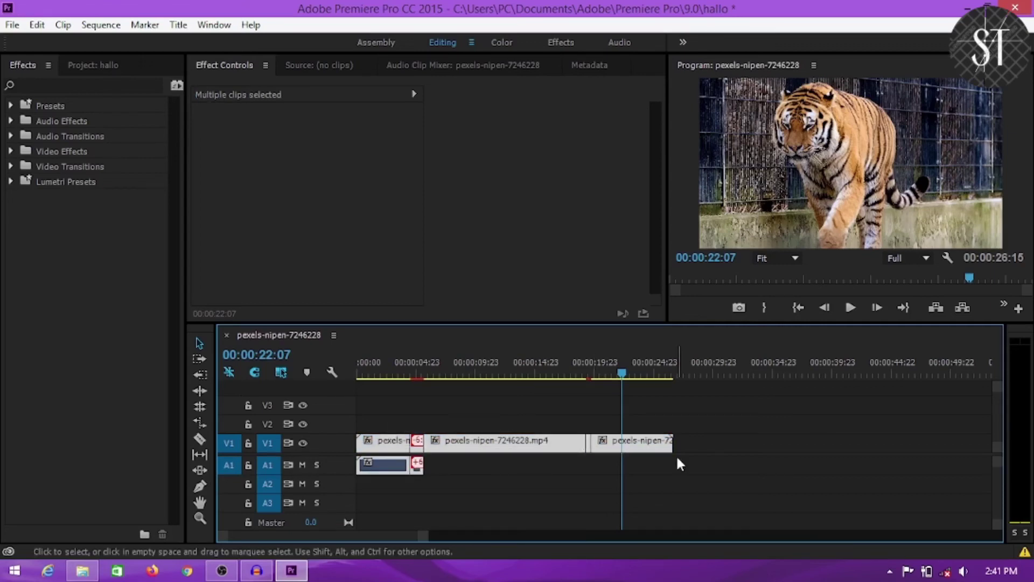